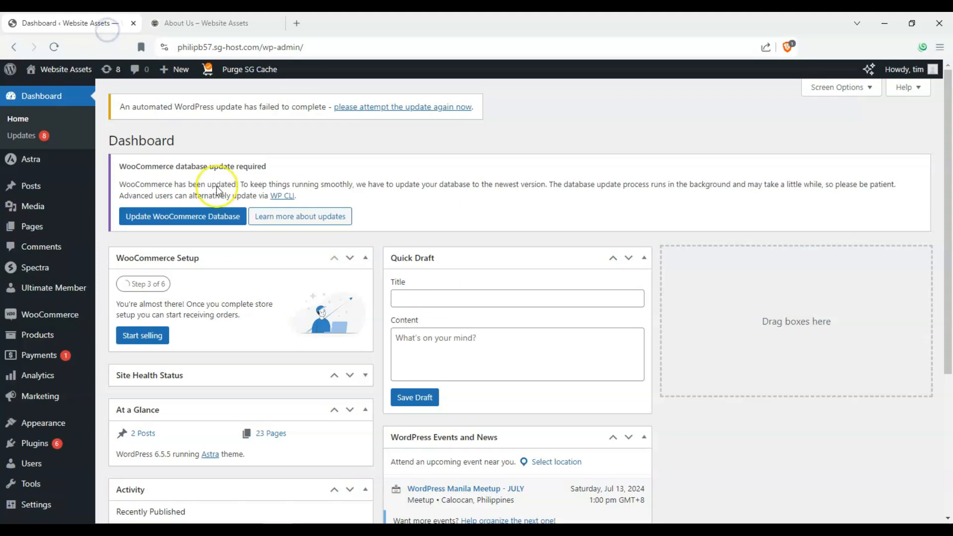
- Open the Astra Site Builder and start a new Inside Post/Page layout
{"action": "mouse_move", "coordinate": [22, 159]}
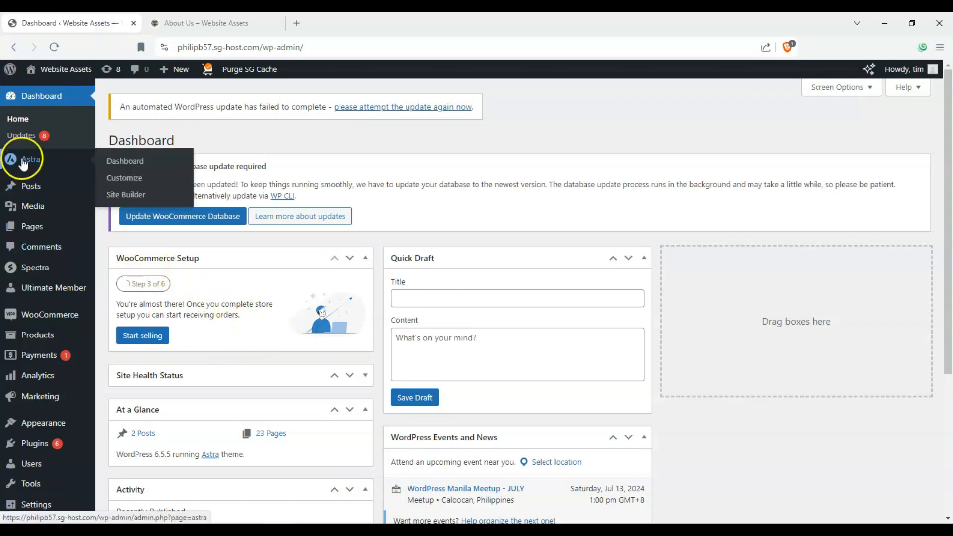
{"action": "left_click", "coordinate": [164, 196]}
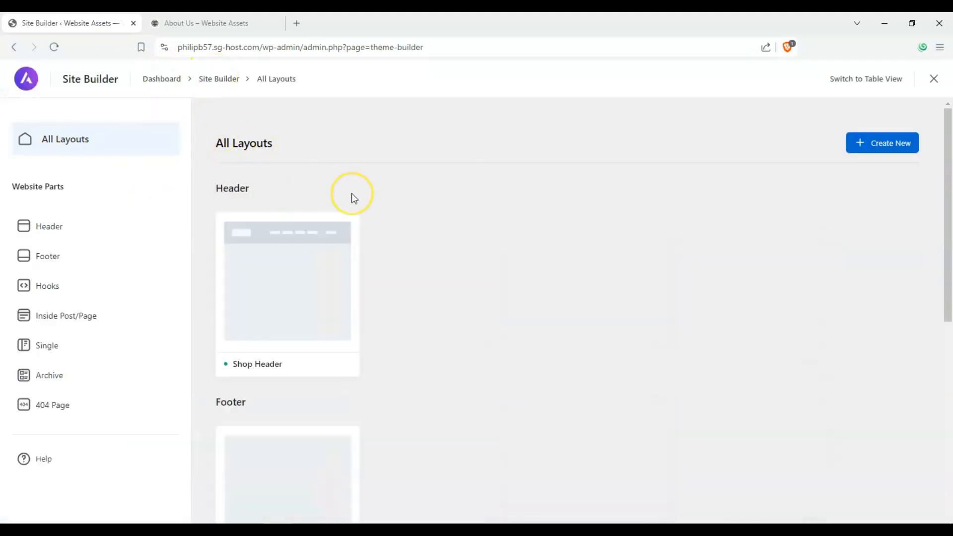
{"action": "scroll", "coordinate": [351, 193], "scroll_direction": "down", "scroll_amount": 10}
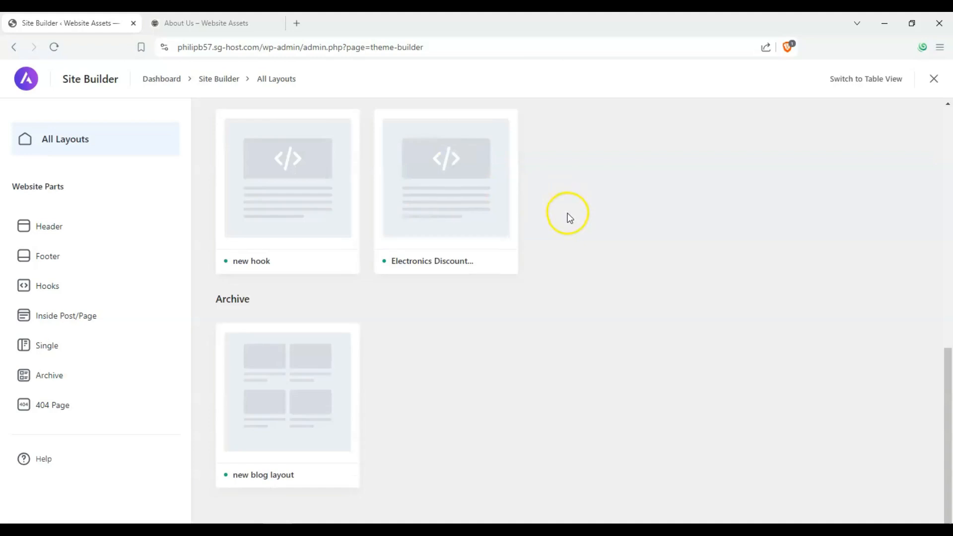
{"action": "scroll", "coordinate": [567, 213], "scroll_direction": "up", "scroll_amount": 10}
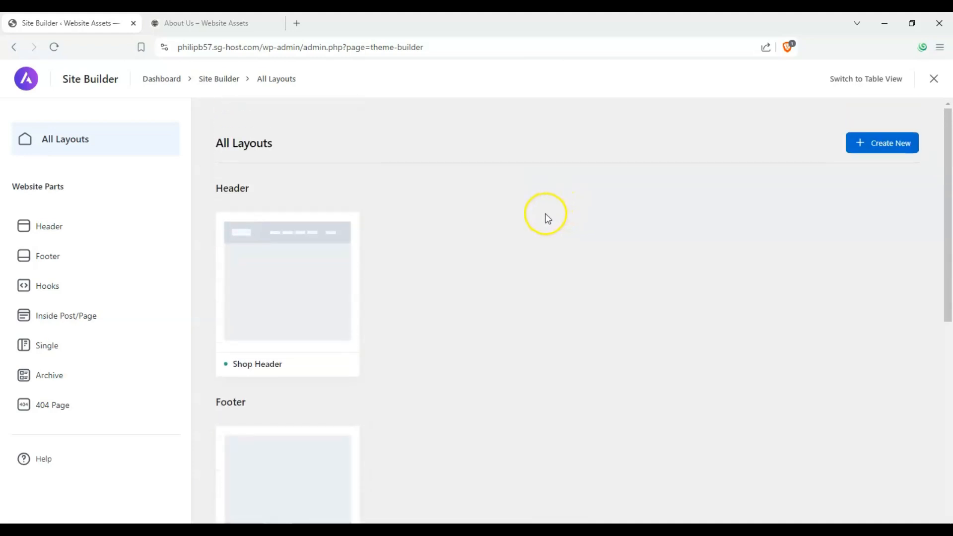
{"action": "left_click", "coordinate": [97, 316]}
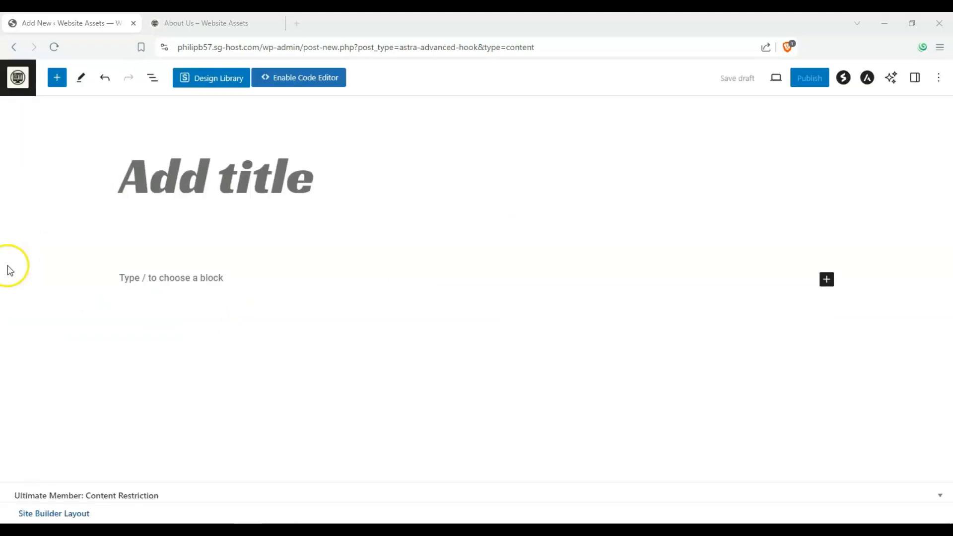
- Show the layout's settings, title it "Call-to-Action" and disable the display of the title
{"action": "left_click", "coordinate": [912, 80]}
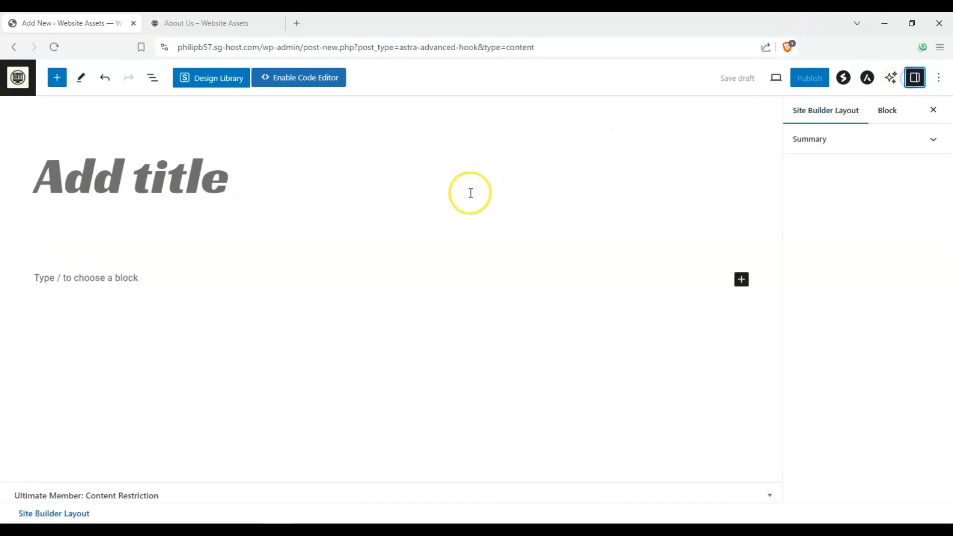
{"action": "left_click", "coordinate": [203, 185]}
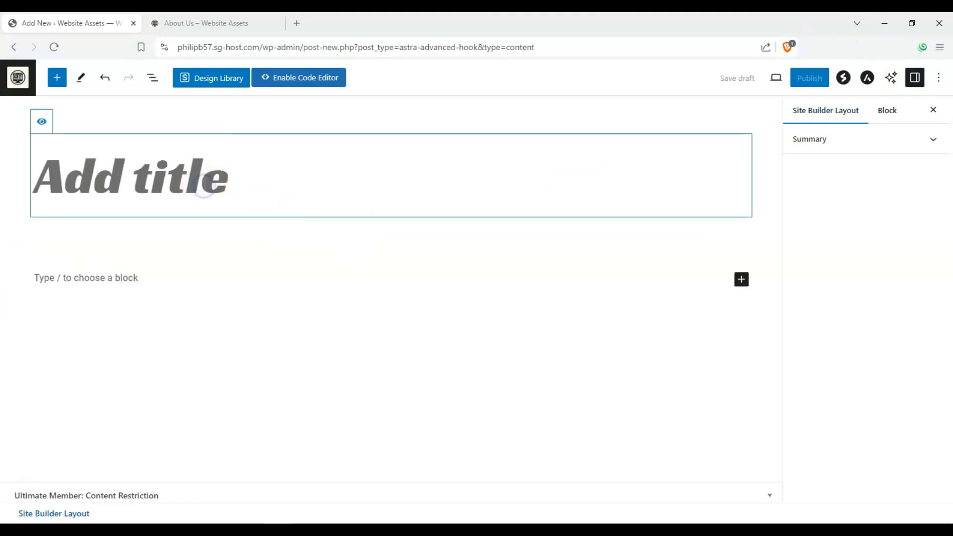
{"action": "type", "text": "Call"}
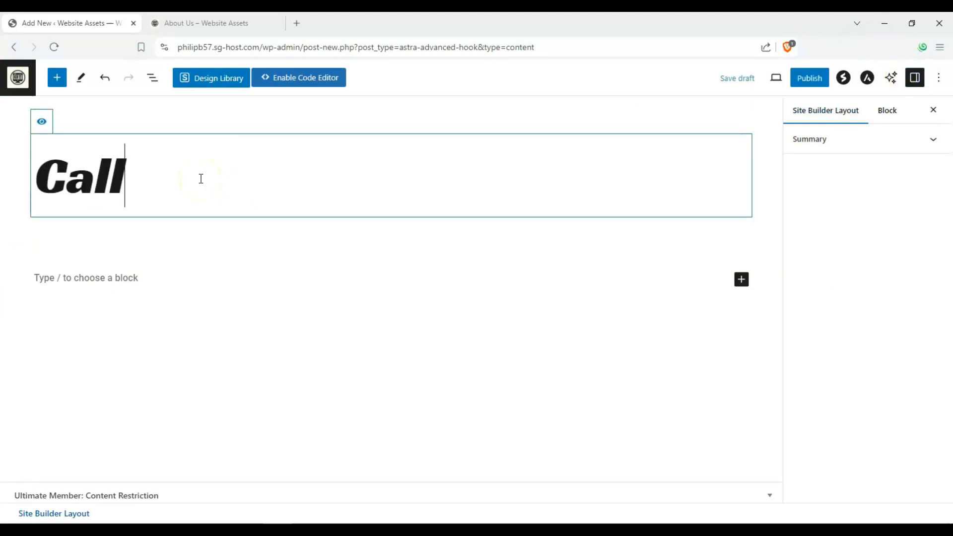
{"action": "type", "text": "-to-Action"}
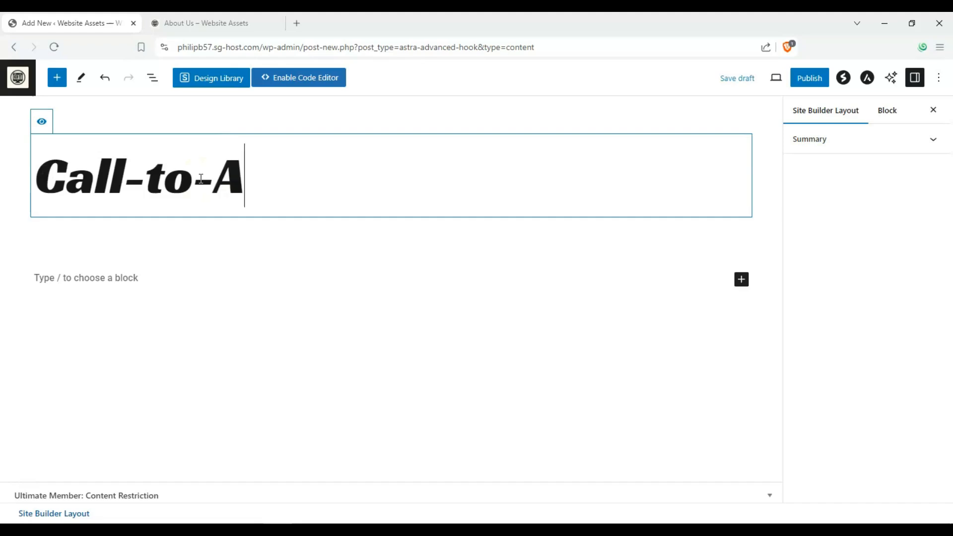
{"action": "left_click", "coordinate": [42, 122]}
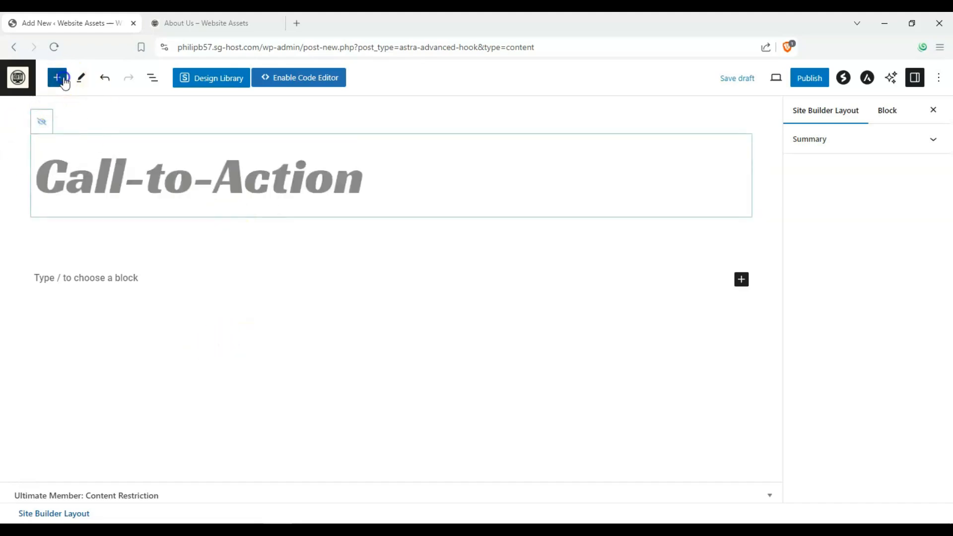
- Insert a Spectra Container block using the layout with two columns above one full-width row
{"action": "left_click", "coordinate": [61, 78]}
{"action": "scroll", "coordinate": [113, 221], "scroll_direction": "down", "scroll_amount": 8}
{"action": "scroll", "coordinate": [110, 234], "scroll_direction": "up", "scroll_amount": 4}
{"action": "scroll", "coordinate": [110, 238], "scroll_direction": "up", "scroll_amount": 5}
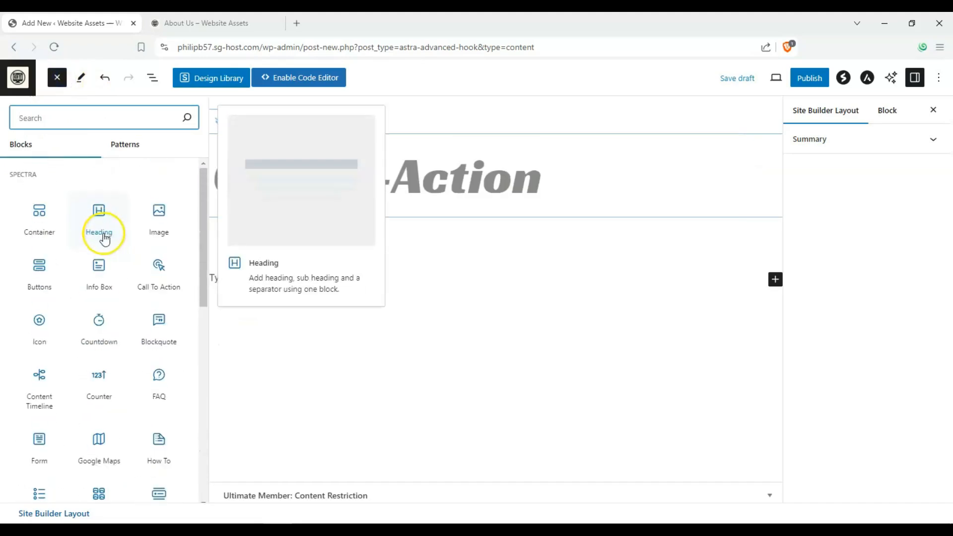
{"action": "left_click", "coordinate": [39, 209]}
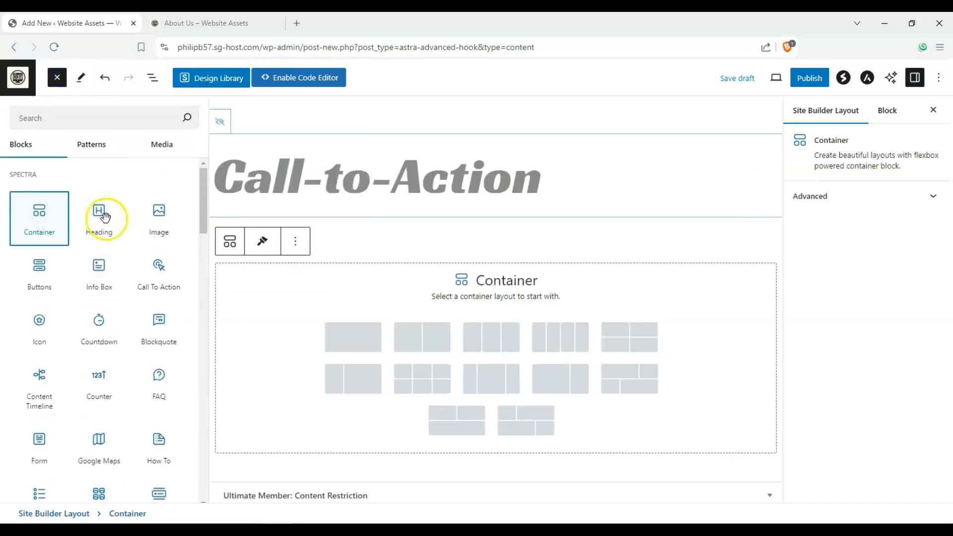
{"action": "left_click", "coordinate": [466, 406]}
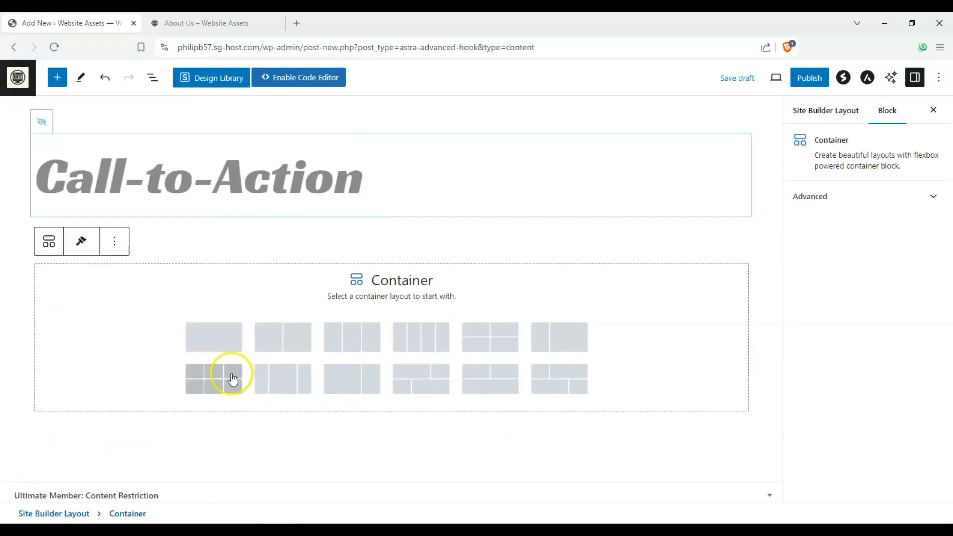
{"action": "left_click", "coordinate": [480, 383]}
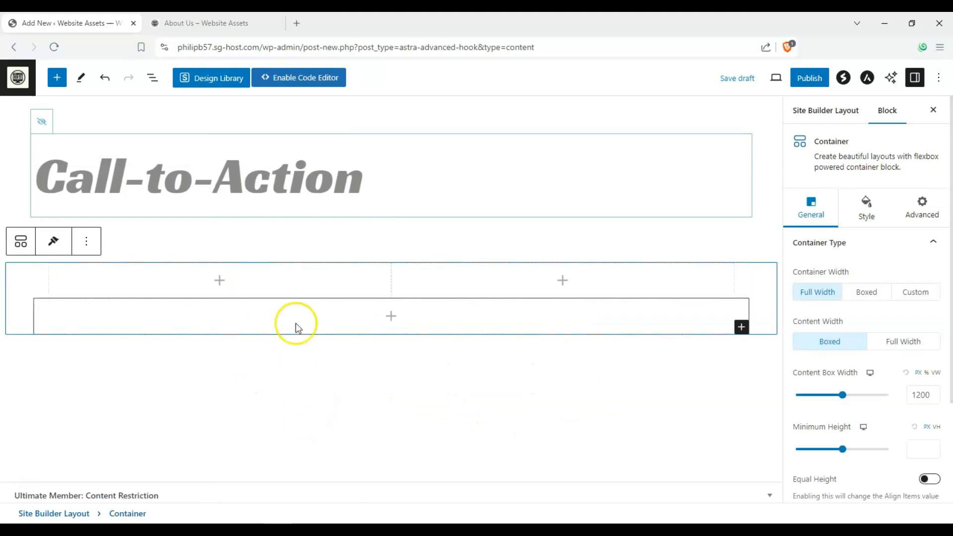
- Examine the upper part of the published About Us page and return to the layout editor
{"action": "left_click", "coordinate": [242, 30]}
{"action": "scroll", "coordinate": [306, 189], "scroll_direction": "down", "scroll_amount": 3}
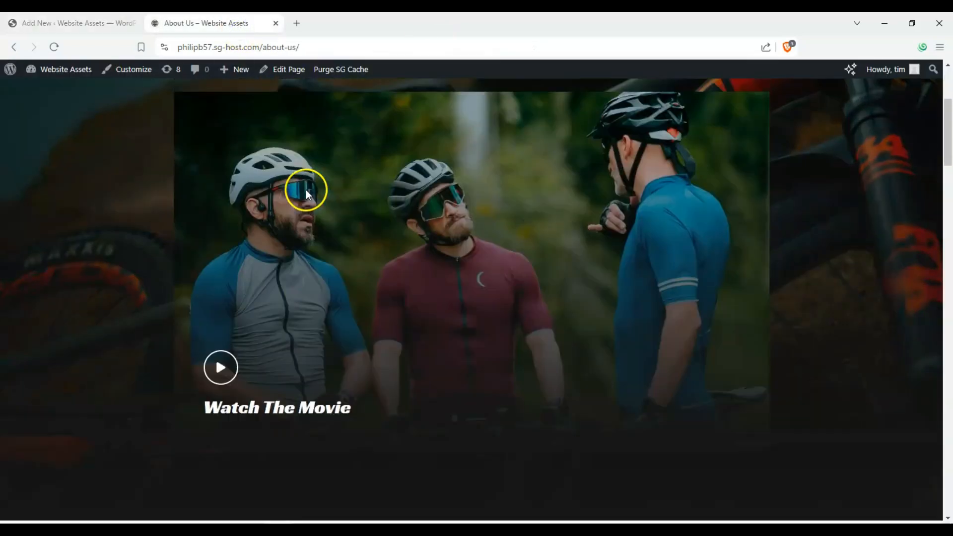
{"action": "scroll", "coordinate": [306, 190], "scroll_direction": "up", "scroll_amount": 4}
{"action": "scroll", "coordinate": [199, 201], "scroll_direction": "down", "scroll_amount": 5}
{"action": "scroll", "coordinate": [195, 187], "scroll_direction": "up", "scroll_amount": 4}
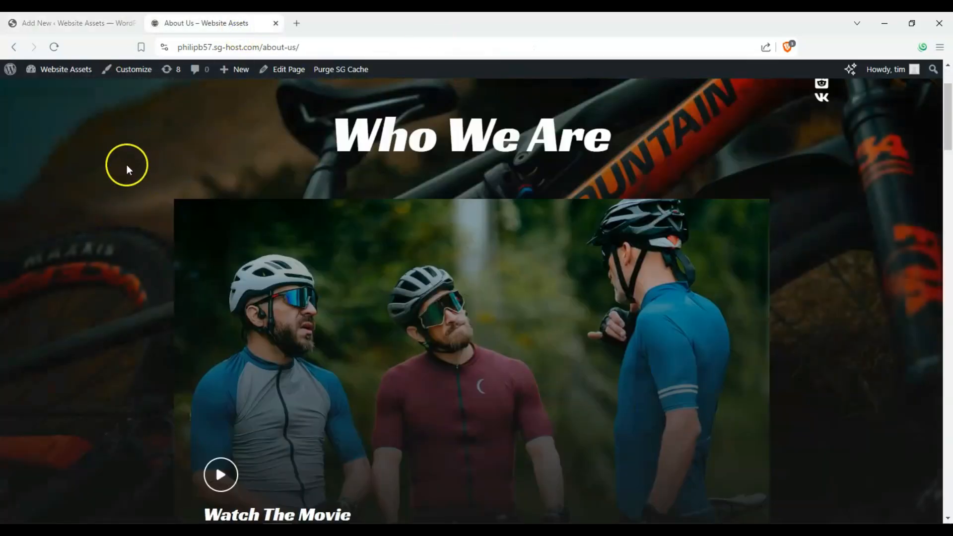
{"action": "left_click", "coordinate": [92, 28]}
- Add a Heading block in the container's upper-left column reading "Ride without a helmet?"
{"action": "left_click", "coordinate": [224, 279]}
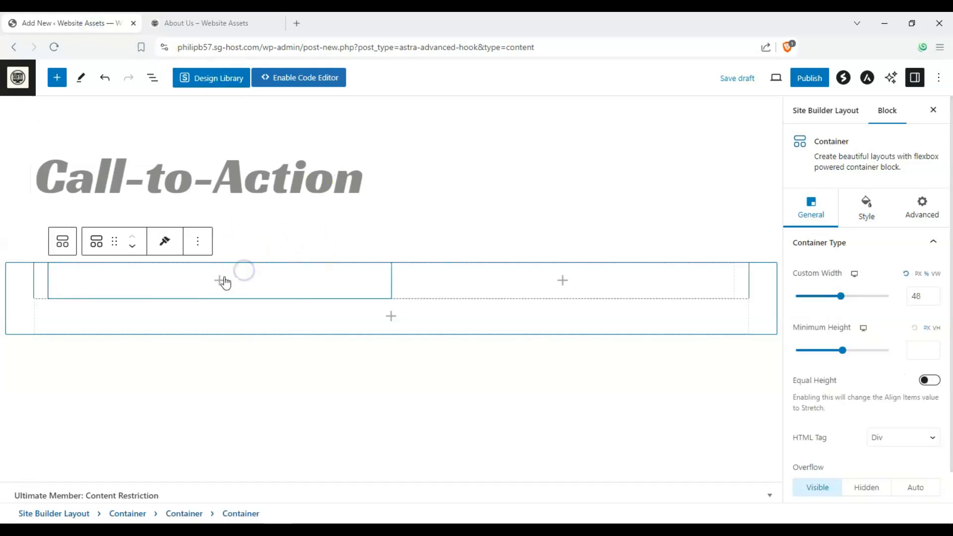
{"action": "left_click", "coordinate": [224, 279]}
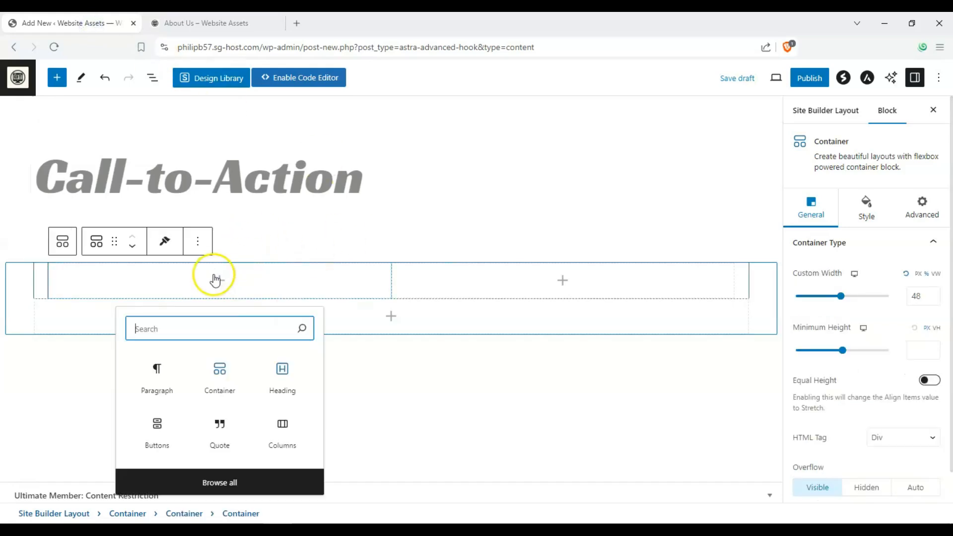
{"action": "left_click", "coordinate": [282, 375]}
{"action": "left_click_drag", "start_coordinate": [204, 343], "coordinate": [10, 278]}
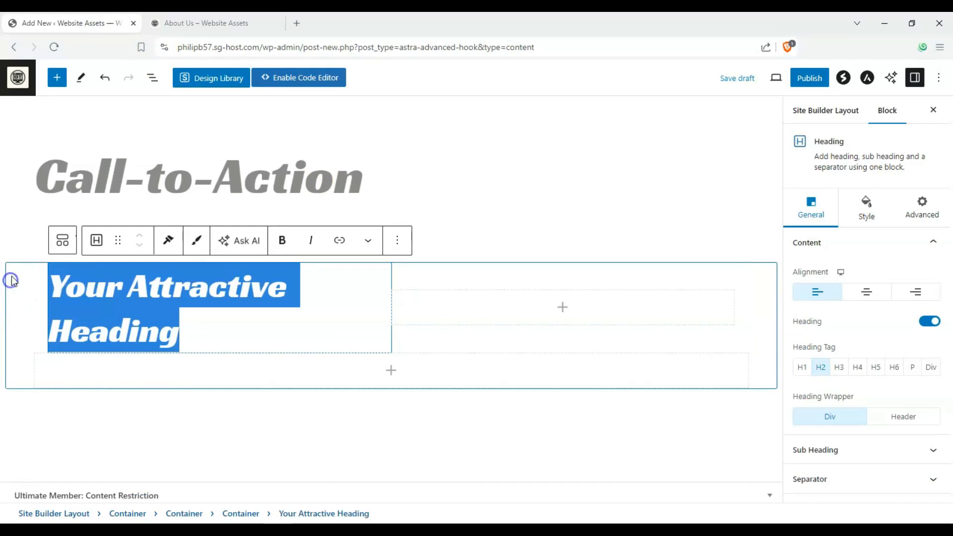
{"action": "type", "text": "Ride wit"}
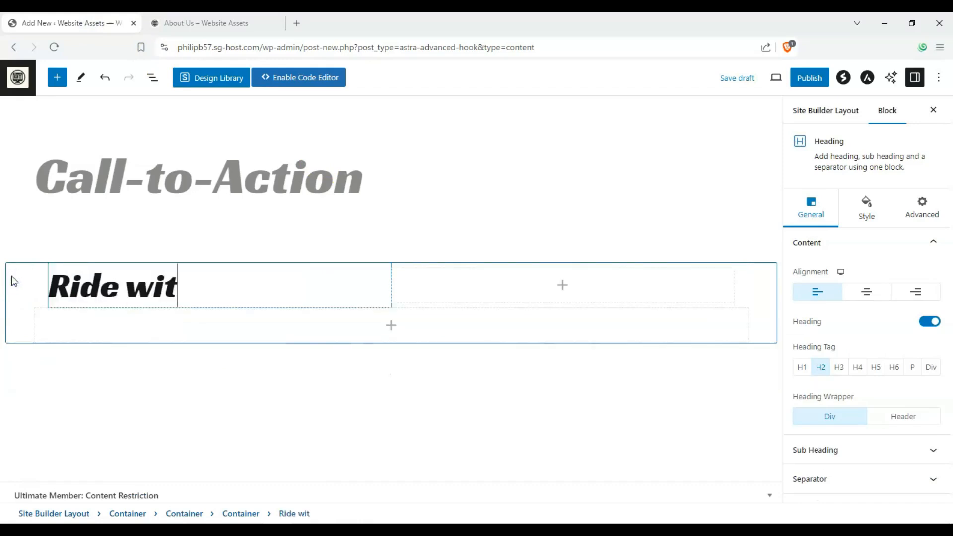
{"action": "type", "text": "hout a he"}
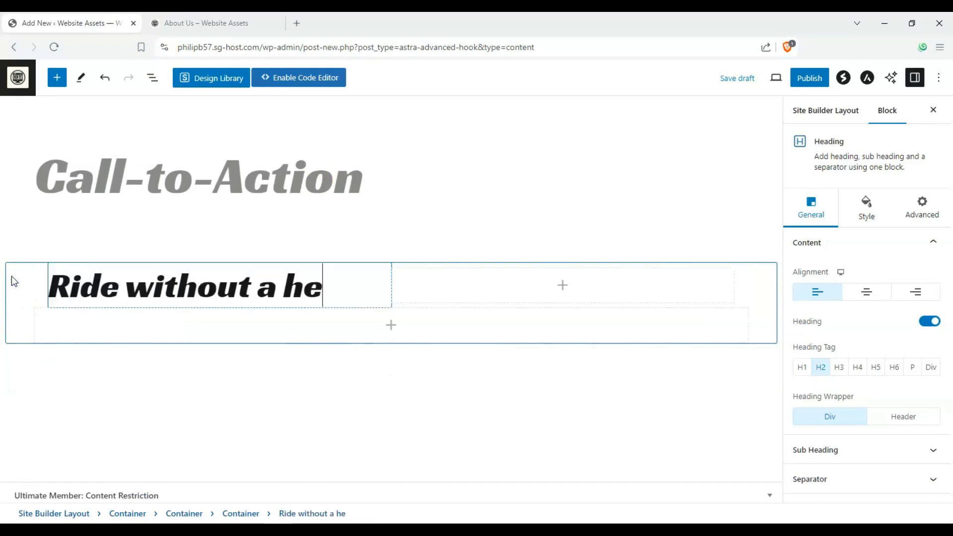
{"action": "type", "text": "lmet?"}
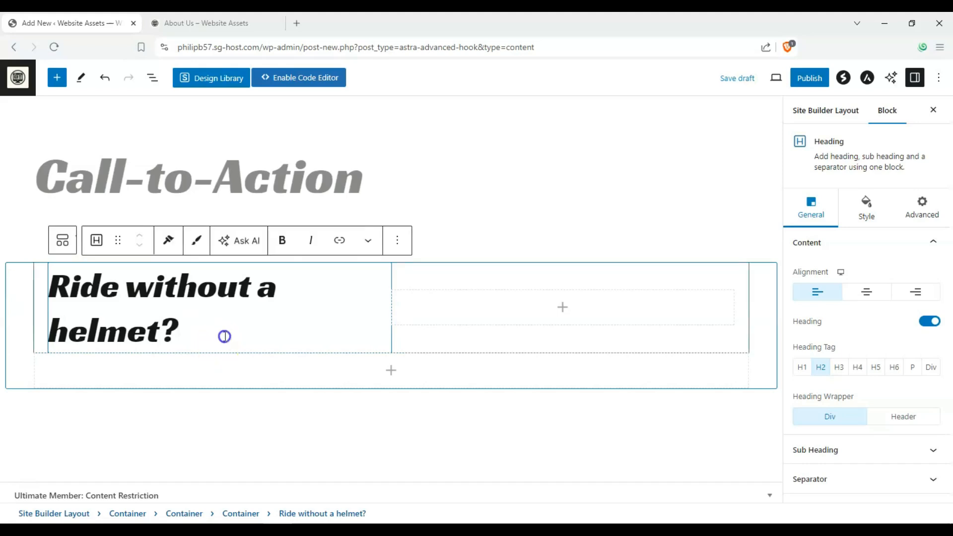
- Set the "Ride without a helmet?" heading to tag H4 and align it to the center
{"action": "left_click_drag", "start_coordinate": [255, 312], "coordinate": [43, 256]}
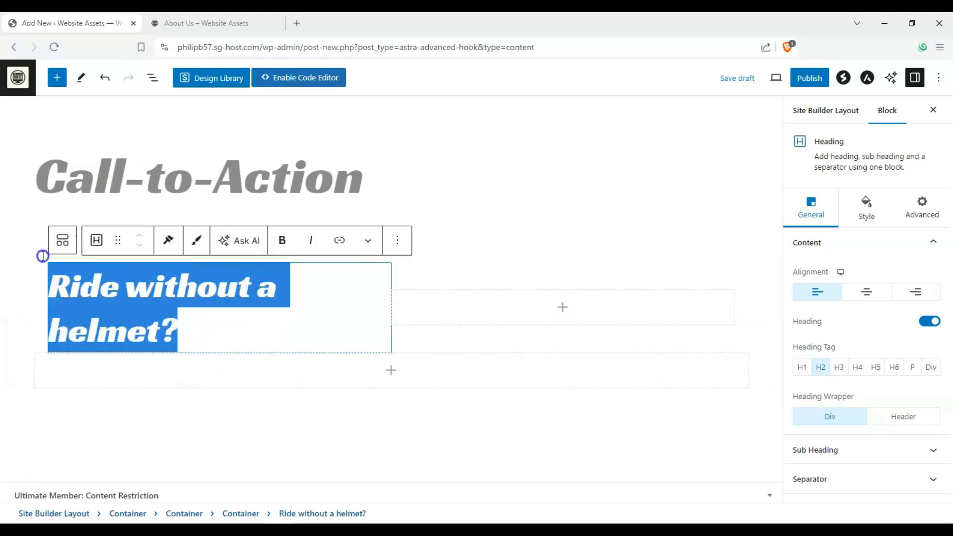
{"action": "left_click", "coordinate": [856, 368]}
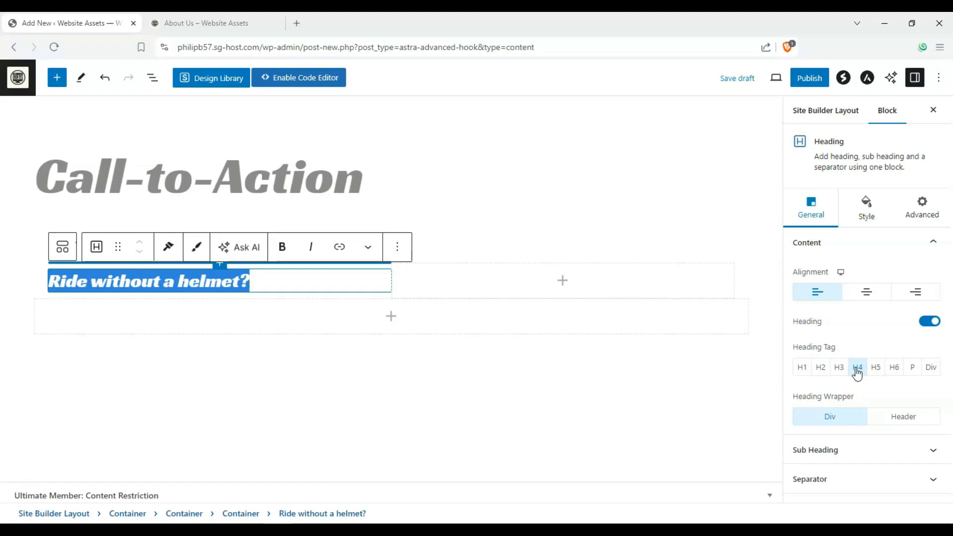
{"action": "left_click", "coordinate": [866, 291]}
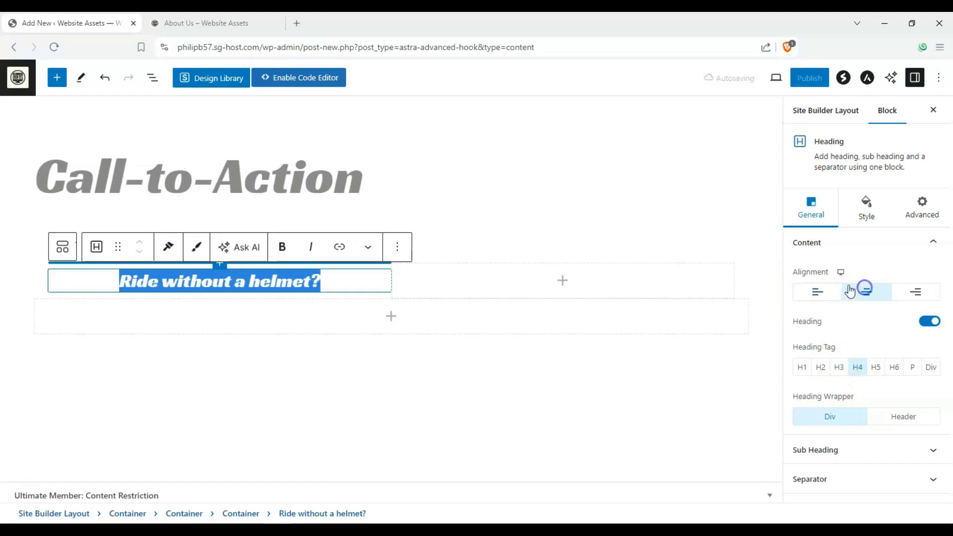
{"action": "left_click", "coordinate": [559, 279]}
{"action": "left_click", "coordinate": [356, 318]}
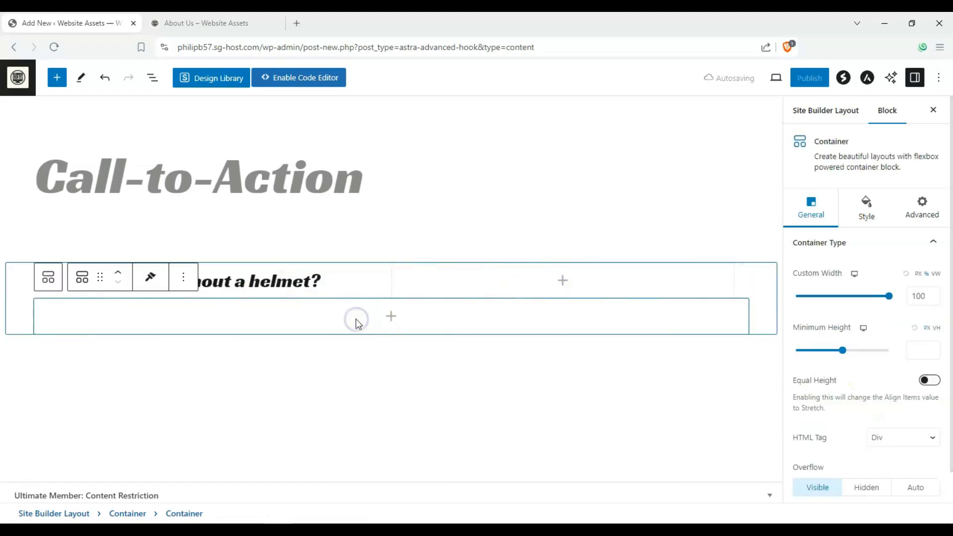
{"action": "left_click", "coordinate": [391, 315]}
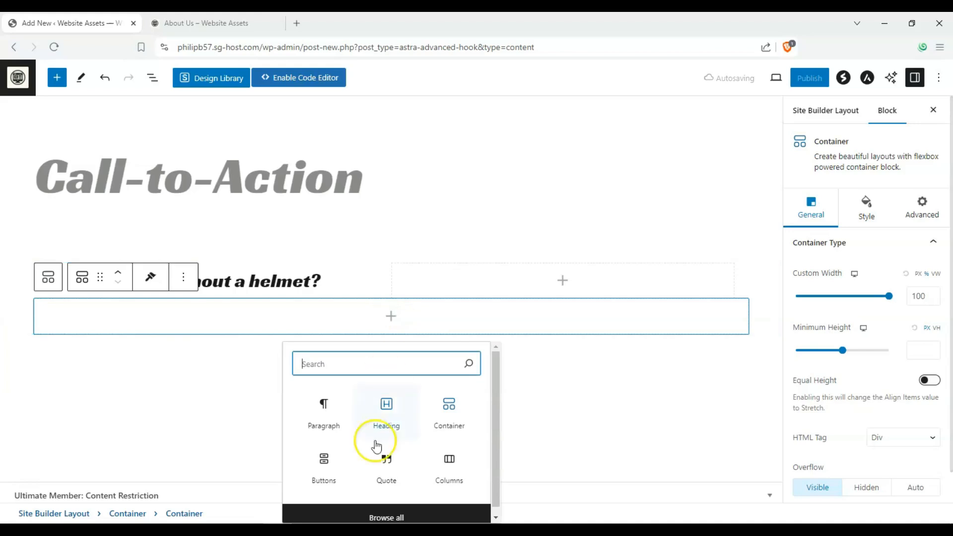
{"action": "left_click", "coordinate": [384, 484]}
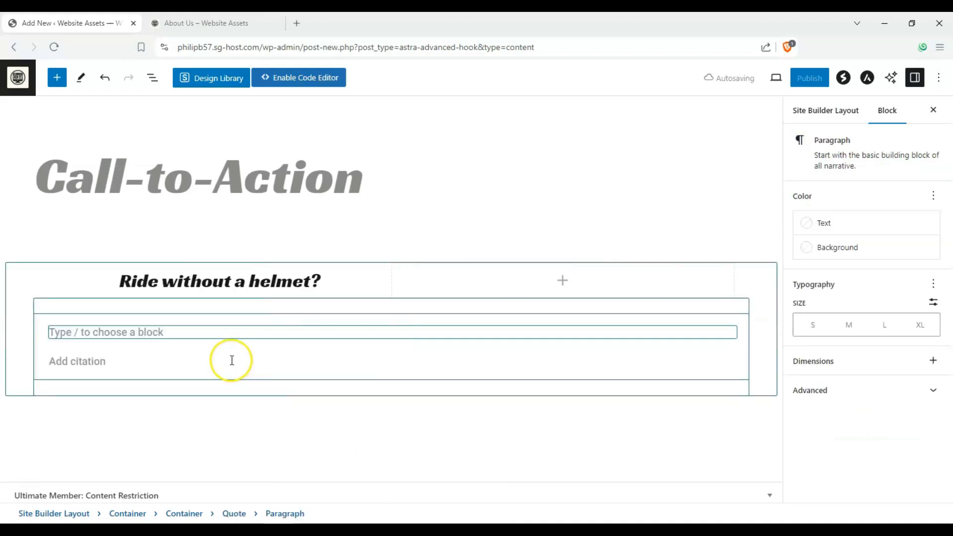
{"action": "type", "text": "According to the US IIHS: A total of 1,084 bicyclists were killed in crashes with motor vehicles in 2022, the highest number ever recorded. 62 percent of them were not wearing helmets. https://www.iihs.org/topics/fatality-statistics/detail/bicyclists"}
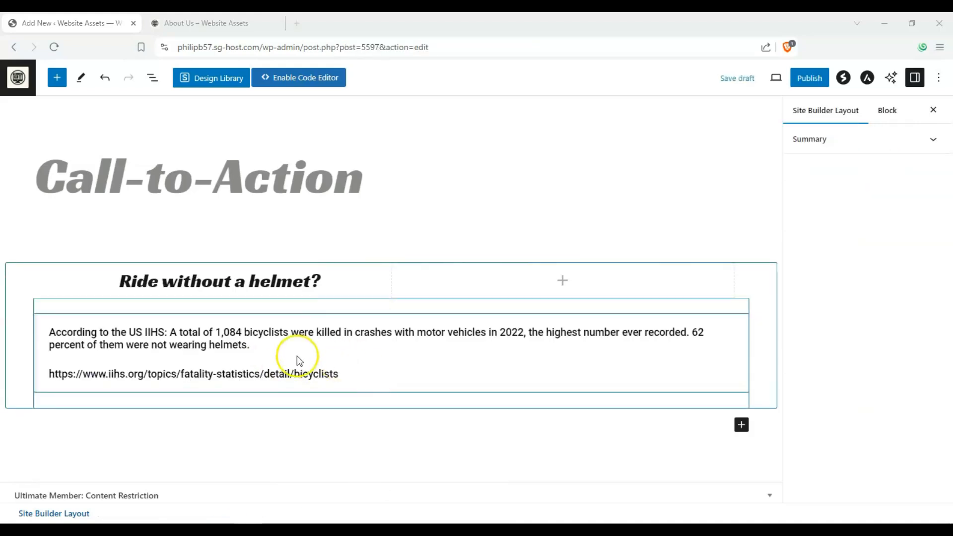
- Italicize the quote's citation URL and set the Quote block's text size to small (S)
{"action": "left_click", "coordinate": [345, 374]}
{"action": "left_click_drag", "start_coordinate": [345, 374], "coordinate": [26, 382]}
{"action": "left_click", "coordinate": [332, 368]}
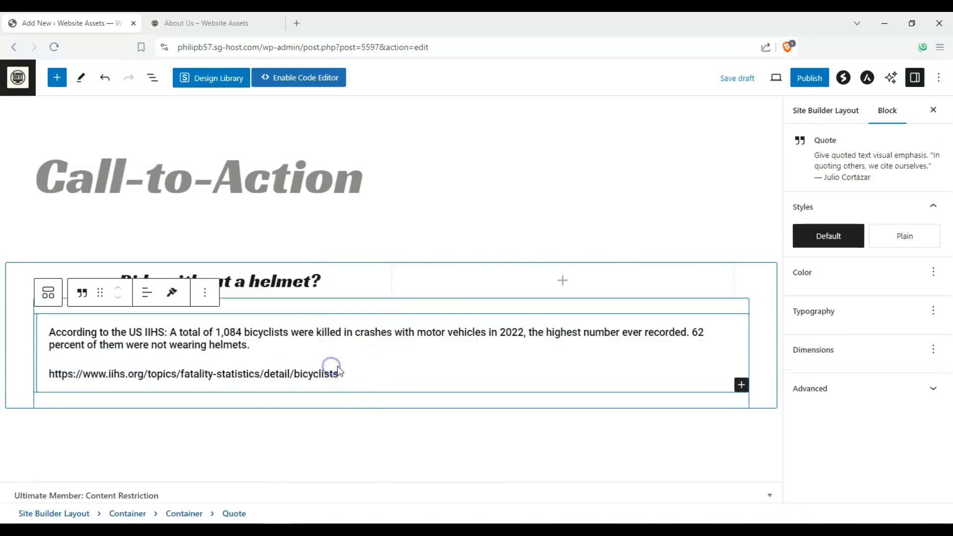
{"action": "left_click_drag", "start_coordinate": [347, 376], "coordinate": [78, 380]}
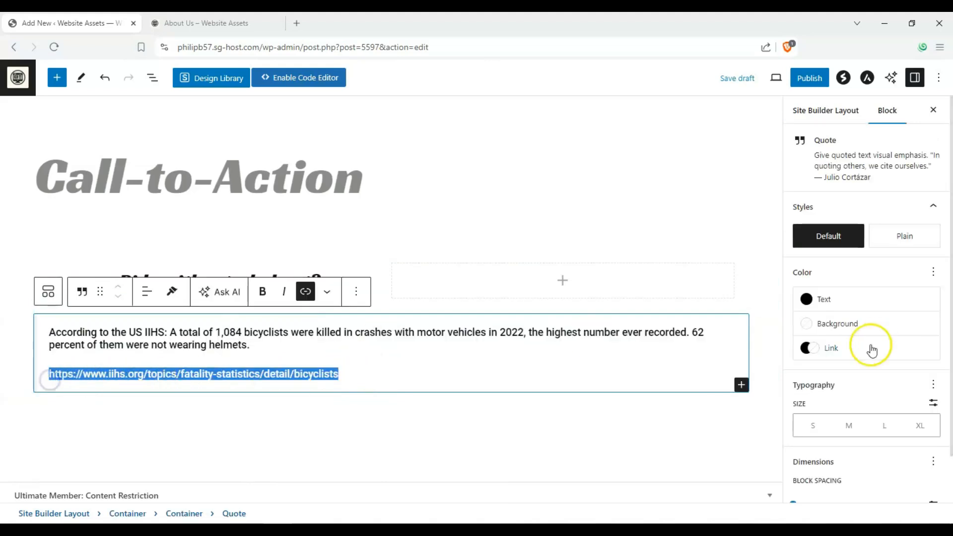
{"action": "left_click", "coordinate": [280, 293]}
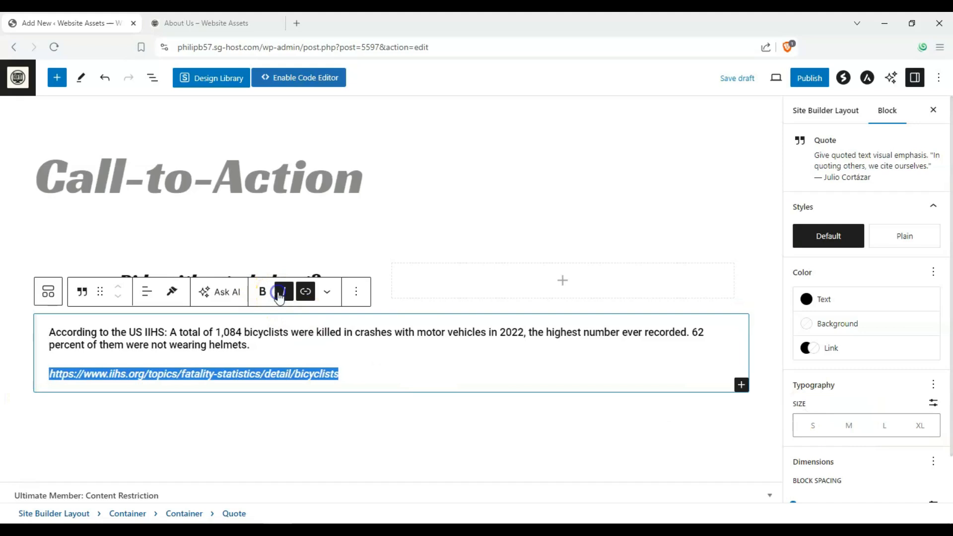
{"action": "left_click", "coordinate": [809, 425]}
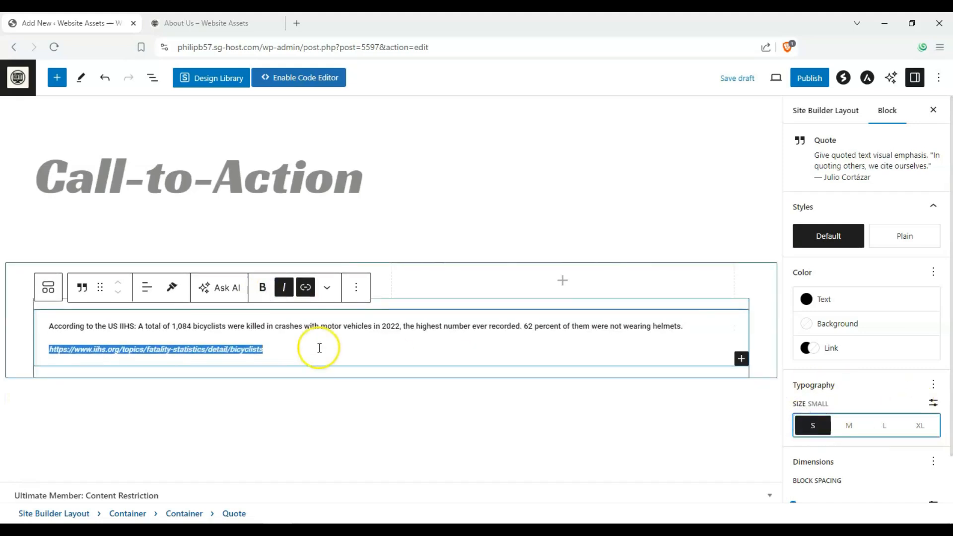
- Try bold on the quote's bicyclist statistics paragraph and set its text size to large (L)
{"action": "left_click", "coordinate": [341, 338]}
{"action": "triple_click", "coordinate": [171, 330]}
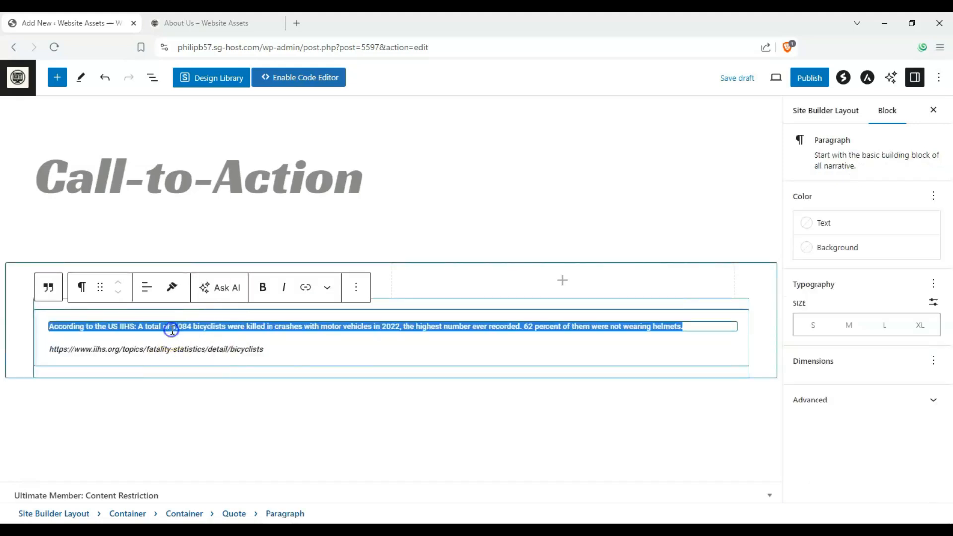
{"action": "left_click", "coordinate": [266, 299]}
{"action": "left_click", "coordinate": [883, 328]}
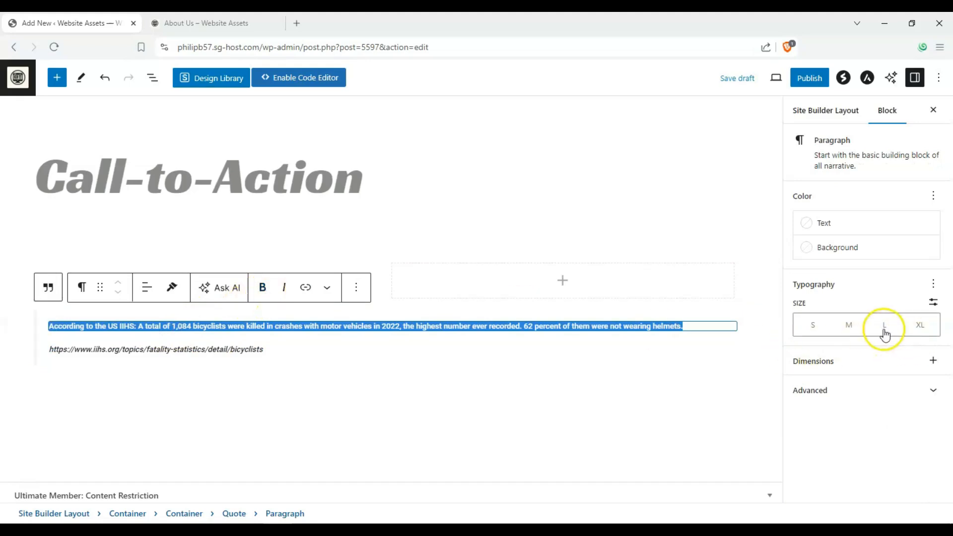
- Set the quote's bicyclist statistics paragraph to medium (M) text size and make it bold
{"action": "left_click", "coordinate": [856, 328]}
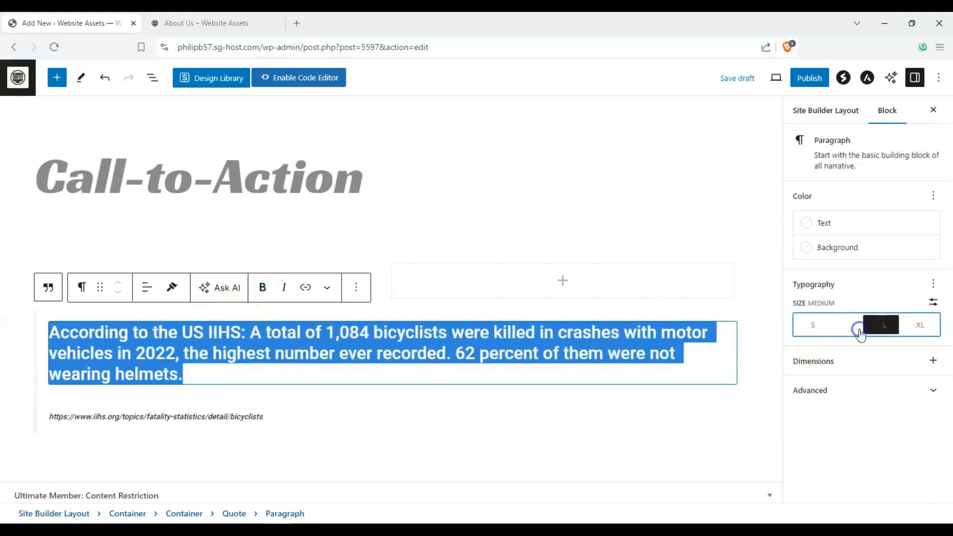
{"action": "left_click", "coordinate": [258, 287]}
{"action": "left_click", "coordinate": [566, 334]}
- Italicize "1,084" and the sentence "62 percent of them were not wearing helmets." in the quote paragraph
{"action": "left_click", "coordinate": [254, 328]}
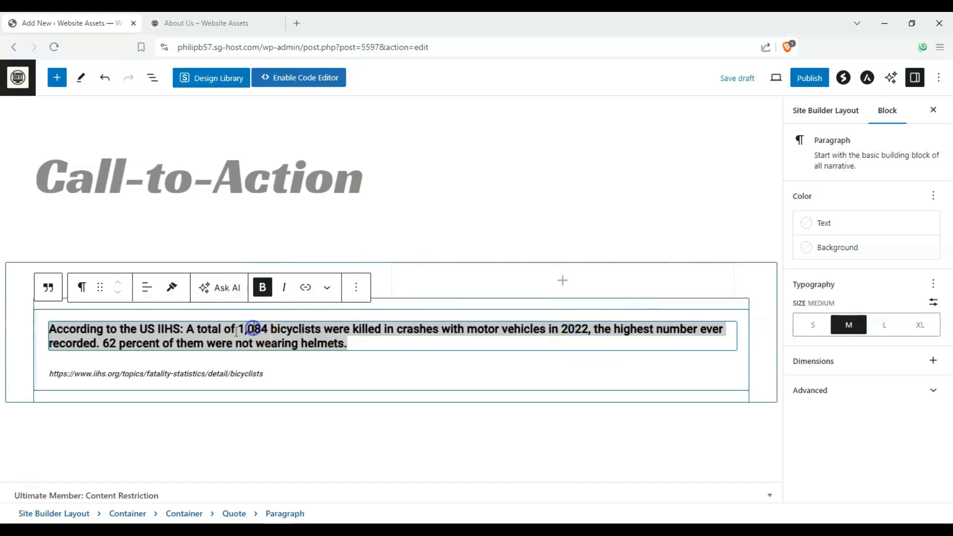
{"action": "left_click_drag", "start_coordinate": [244, 330], "coordinate": [272, 328]}
{"action": "left_click", "coordinate": [284, 287]}
{"action": "left_click", "coordinate": [107, 345]}
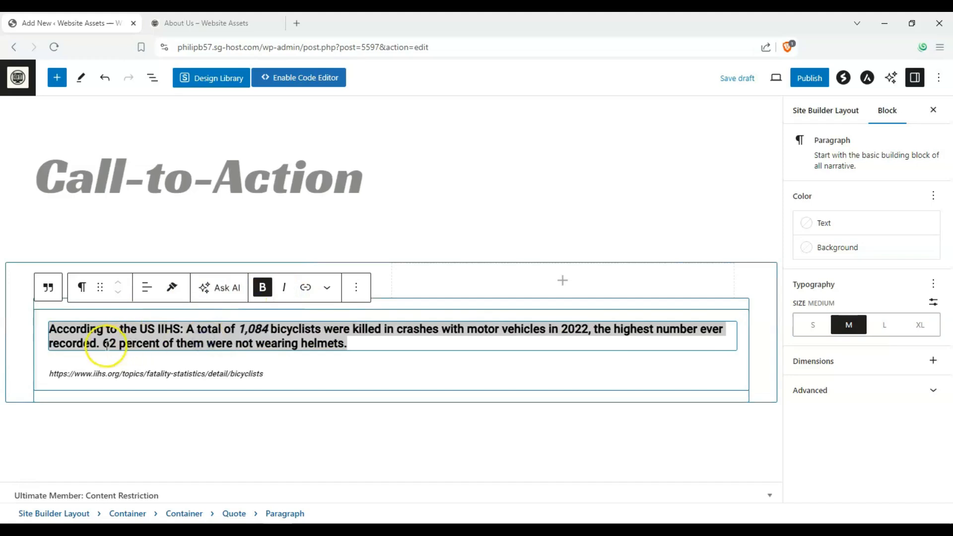
{"action": "left_click_drag", "start_coordinate": [107, 345], "coordinate": [348, 348]}
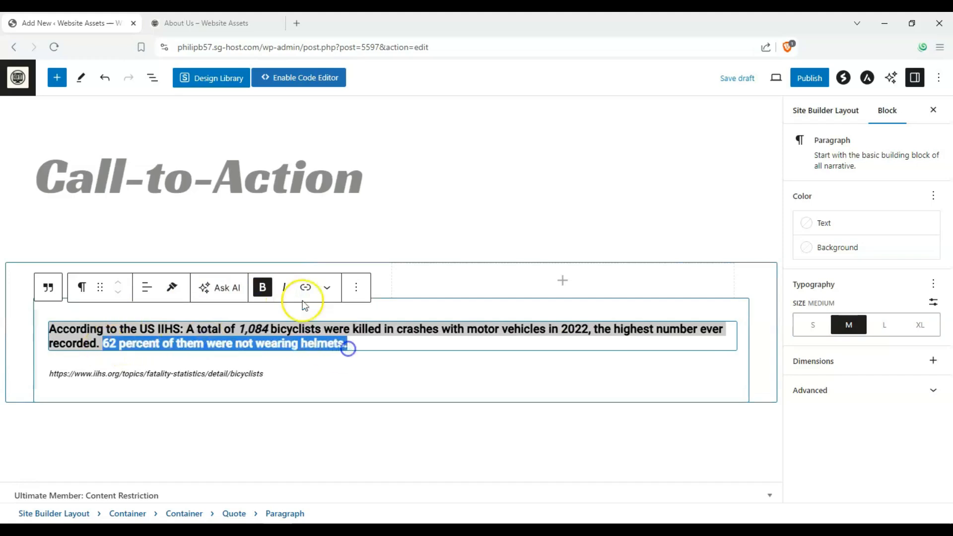
{"action": "left_click", "coordinate": [286, 285]}
{"action": "left_click", "coordinate": [392, 354]}
{"action": "left_click", "coordinate": [400, 346]}
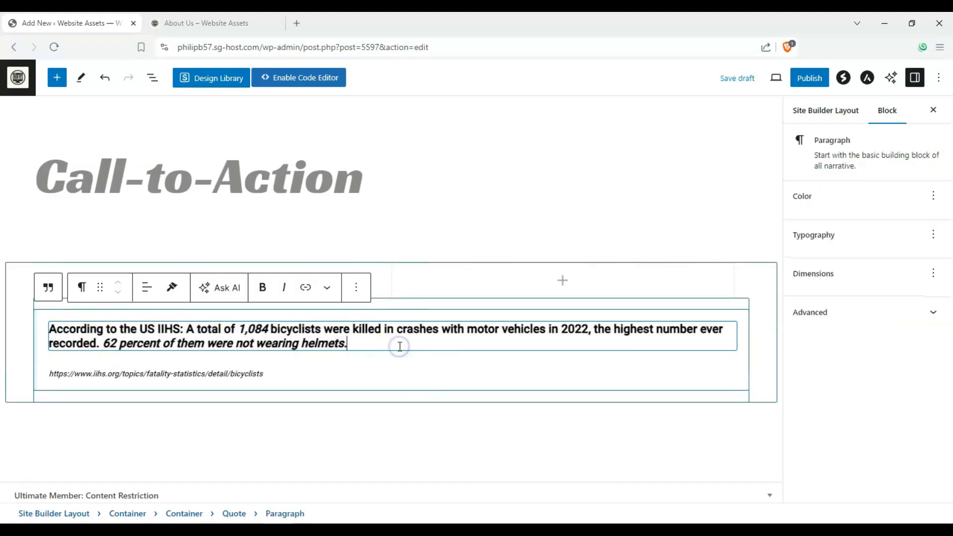
- Give the whole Quote block a solid Luminous vivid orange (#FF6900) background
{"action": "left_click", "coordinate": [422, 373]}
{"action": "left_click", "coordinate": [42, 365]}
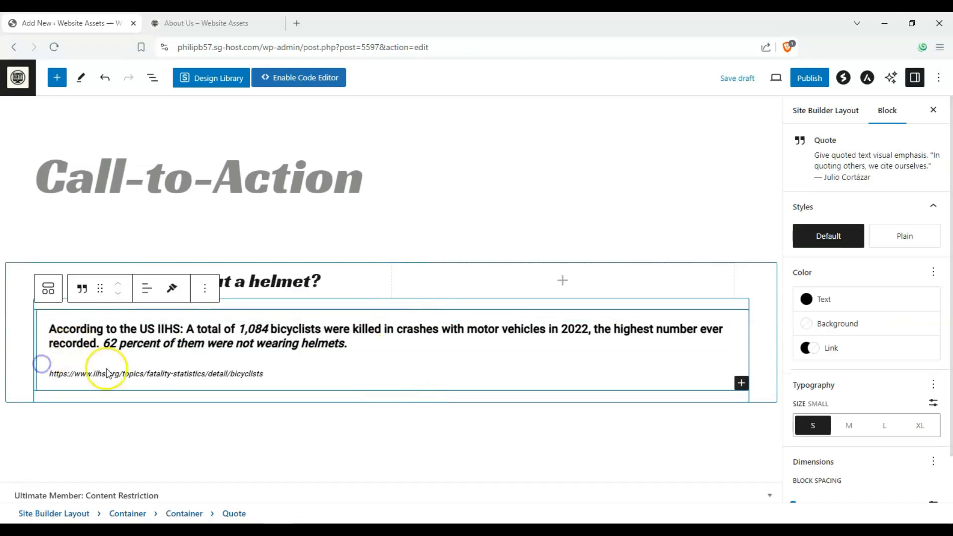
{"action": "left_click", "coordinate": [838, 324]}
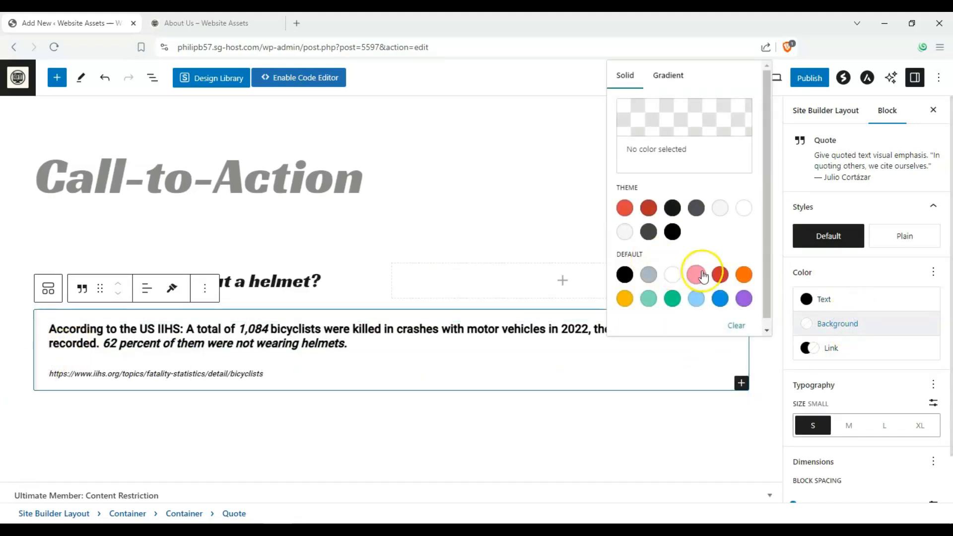
{"action": "left_click", "coordinate": [721, 276]}
{"action": "left_click", "coordinate": [743, 275]}
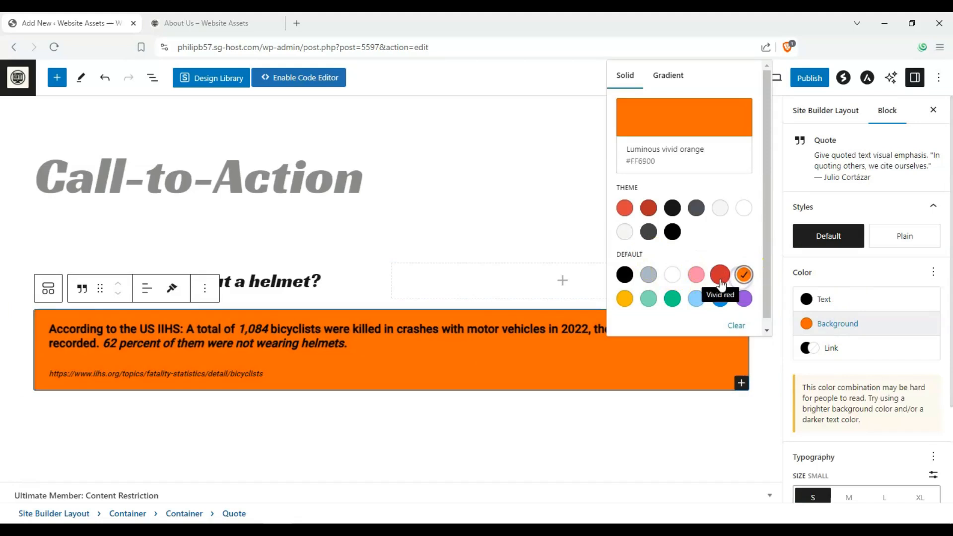
{"action": "triple_click", "coordinate": [319, 332]}
{"action": "left_click", "coordinate": [402, 340]}
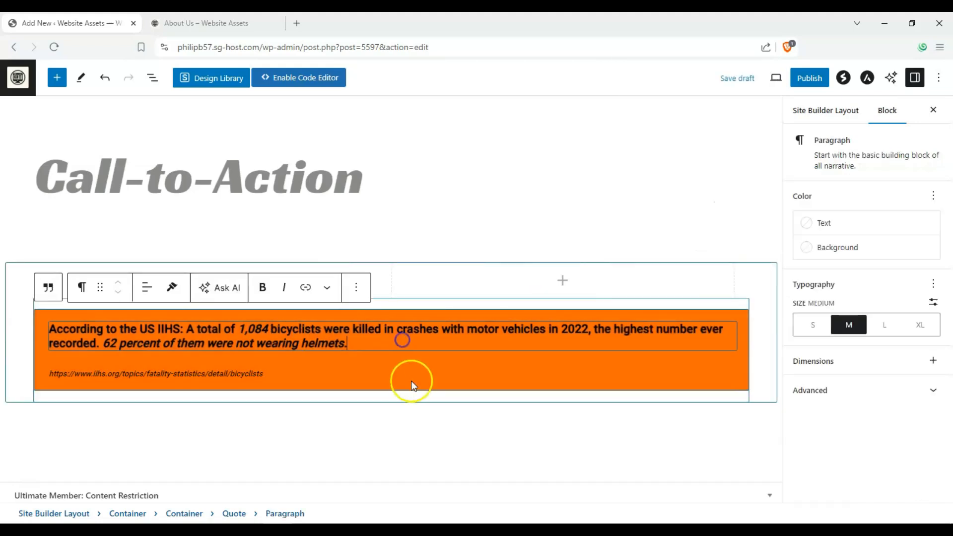
{"action": "left_click", "coordinate": [412, 382]}
{"action": "left_click", "coordinate": [323, 426]}
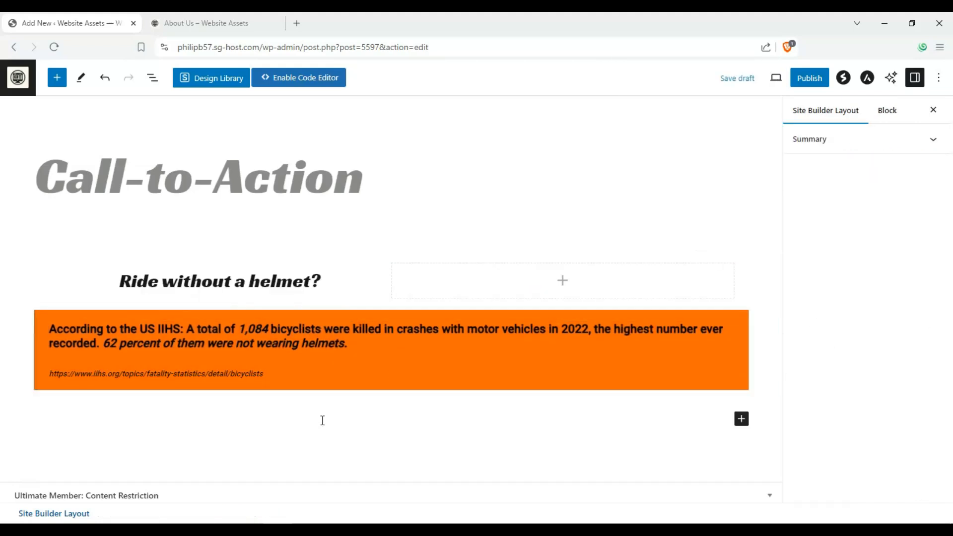
- Change the text color of the "Ride without a helmet?" heading to the white theme color
{"action": "left_click", "coordinate": [315, 289]}
{"action": "left_click", "coordinate": [351, 287]}
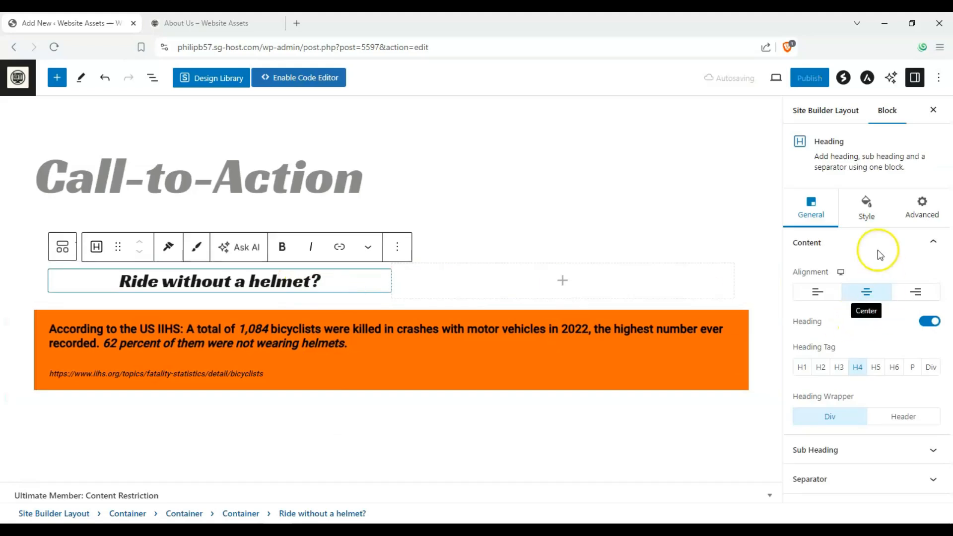
{"action": "left_click", "coordinate": [866, 206]}
{"action": "left_click", "coordinate": [932, 324]}
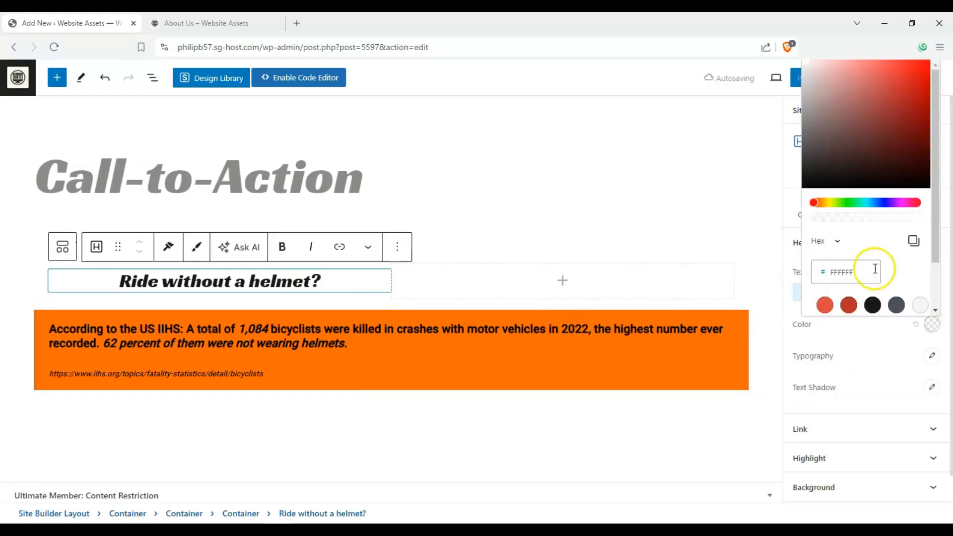
{"action": "scroll", "coordinate": [844, 278], "scroll_direction": "down", "scroll_amount": 1}
{"action": "left_click", "coordinate": [823, 287]}
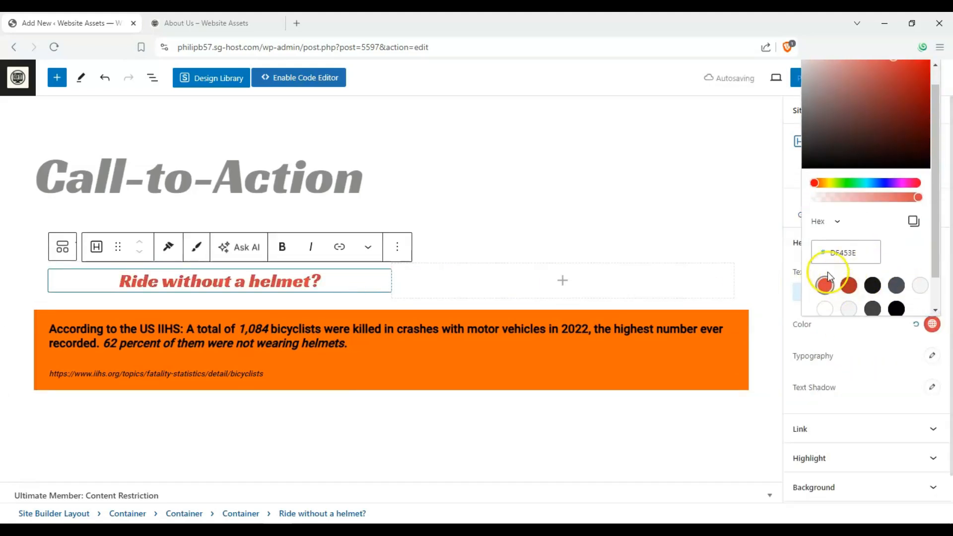
{"action": "left_click", "coordinate": [824, 288]}
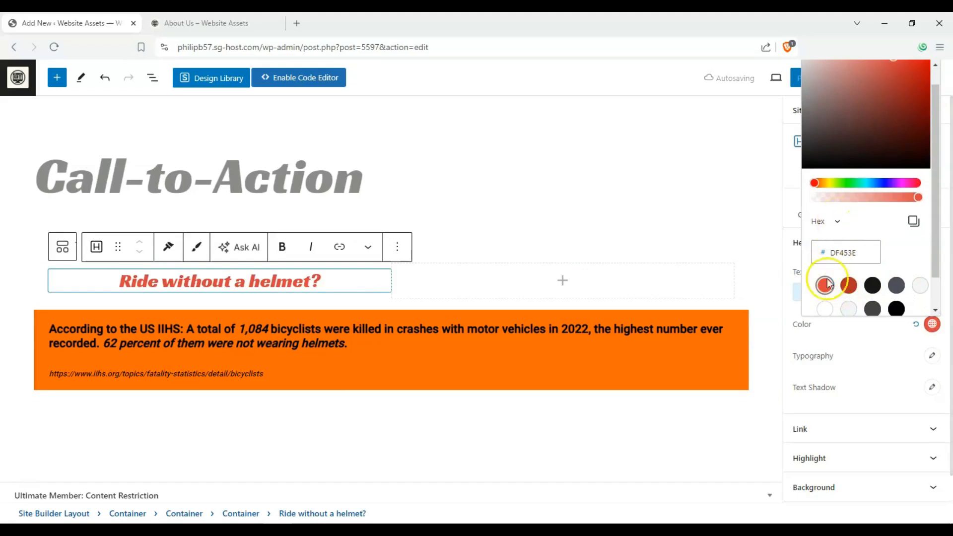
{"action": "left_click", "coordinate": [823, 310]}
- Give the two-column container holding the heading a solid red background, theme color DF453E
{"action": "left_click", "coordinate": [371, 294]}
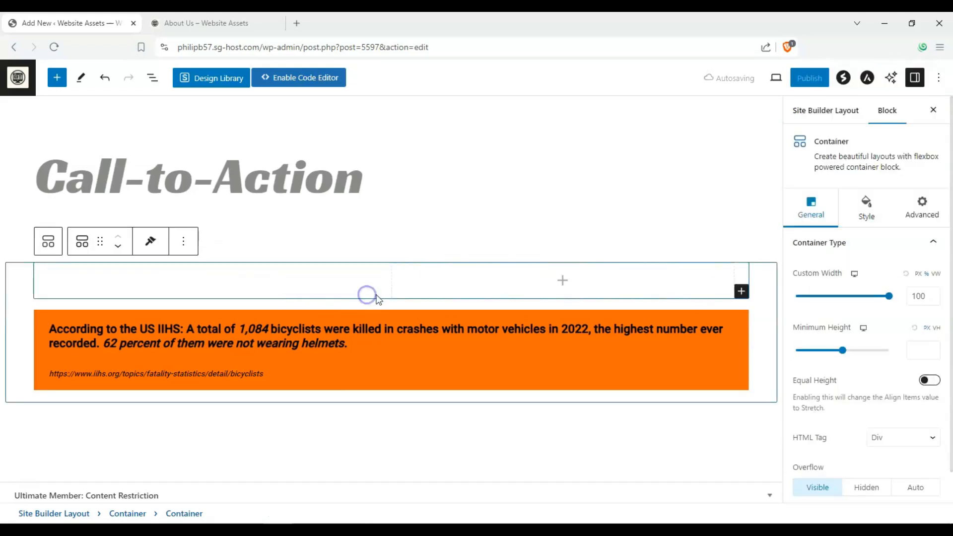
{"action": "left_click", "coordinate": [854, 226]}
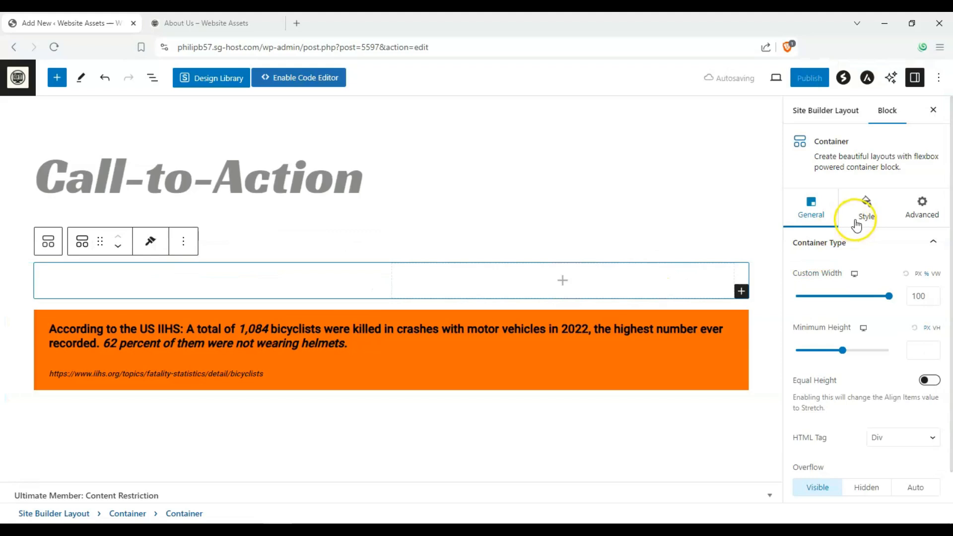
{"action": "left_click", "coordinate": [876, 274]}
{"action": "left_click", "coordinate": [923, 308]}
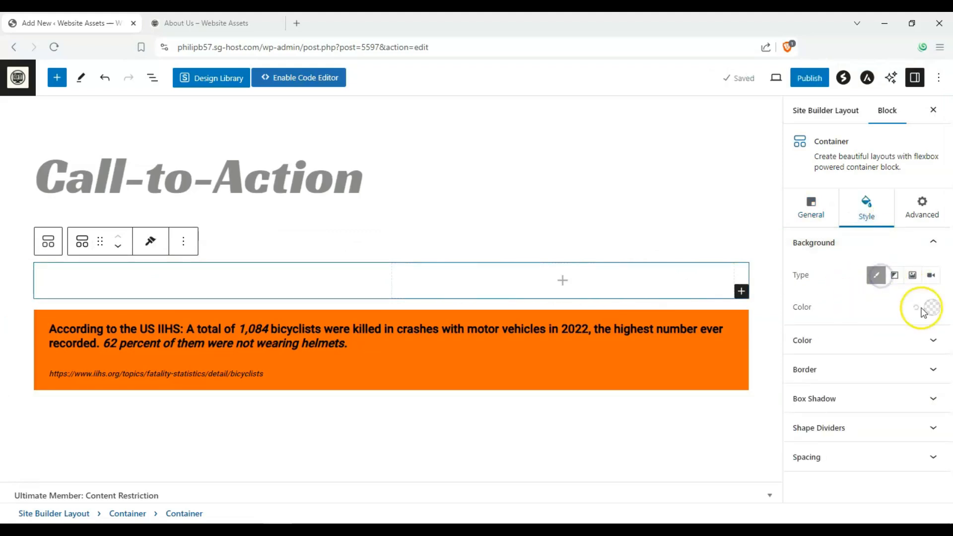
{"action": "left_click", "coordinate": [827, 287]}
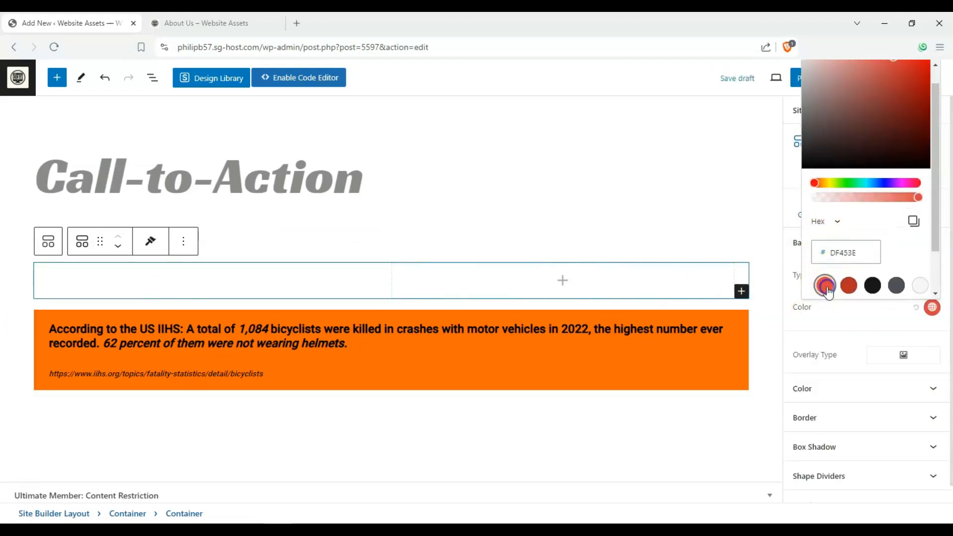
- Insert a Buttons block in the empty column beside the heading and label the button "SHOP HELMETS"
{"action": "left_click", "coordinate": [563, 282]}
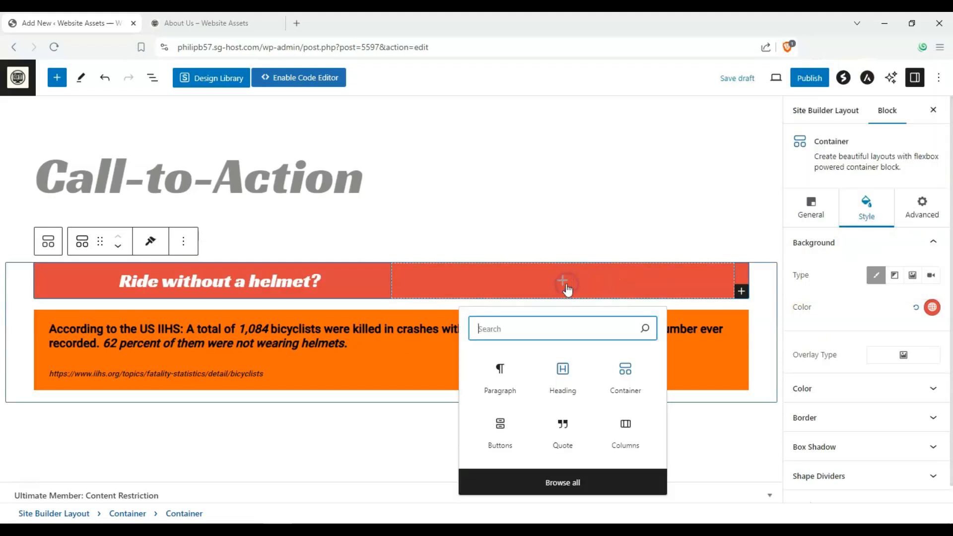
{"action": "left_click", "coordinate": [506, 434]}
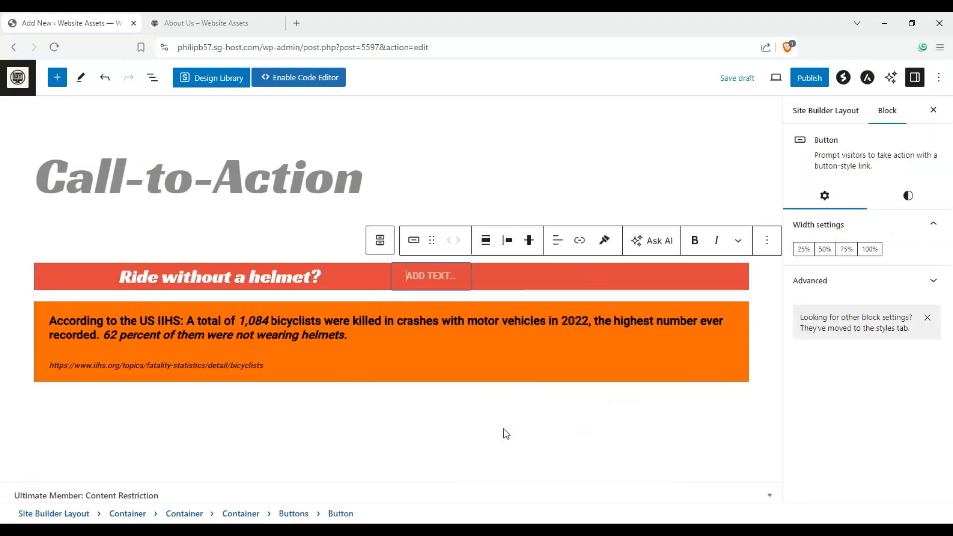
{"action": "left_click", "coordinate": [442, 275]}
{"action": "type", "text": "SHOP HELMETS"}
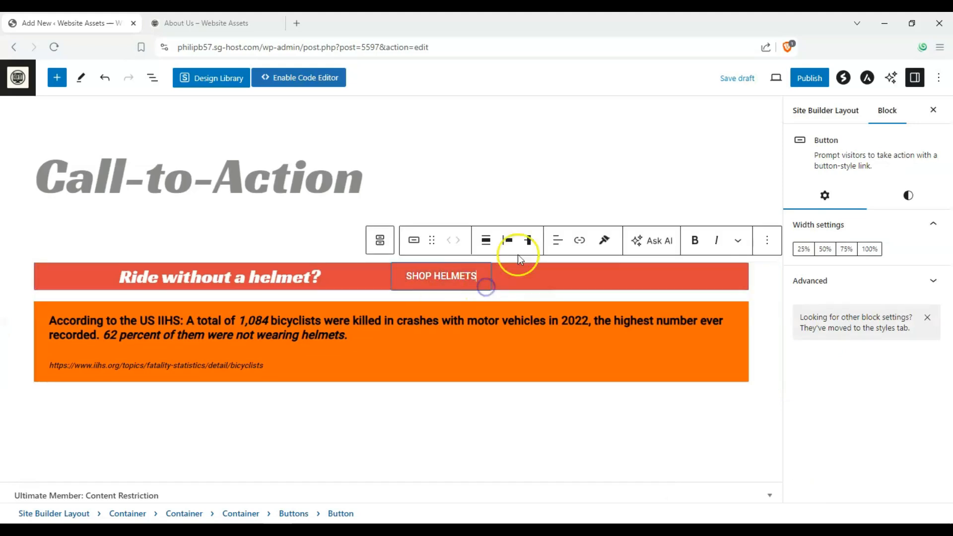
- Center the SHOP HELMETS button within its column and center-align its text
{"action": "left_click", "coordinate": [504, 243]}
{"action": "left_click", "coordinate": [525, 299]}
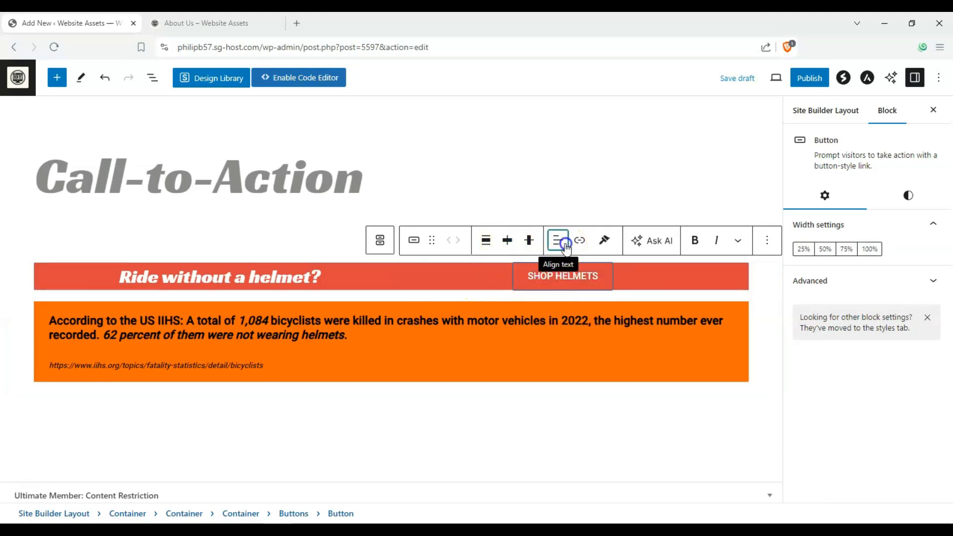
{"action": "left_click", "coordinate": [559, 240]}
{"action": "left_click", "coordinate": [573, 300]}
- Link the SHOP HELMETS button to the site's own /product-category/accessories/ URL
{"action": "triple_click", "coordinate": [602, 276]}
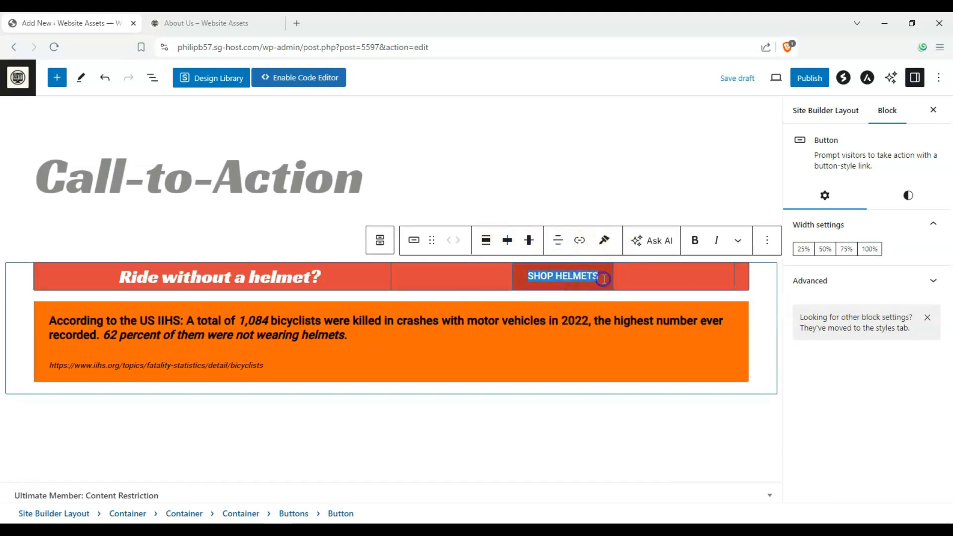
{"action": "left_click", "coordinate": [581, 241]}
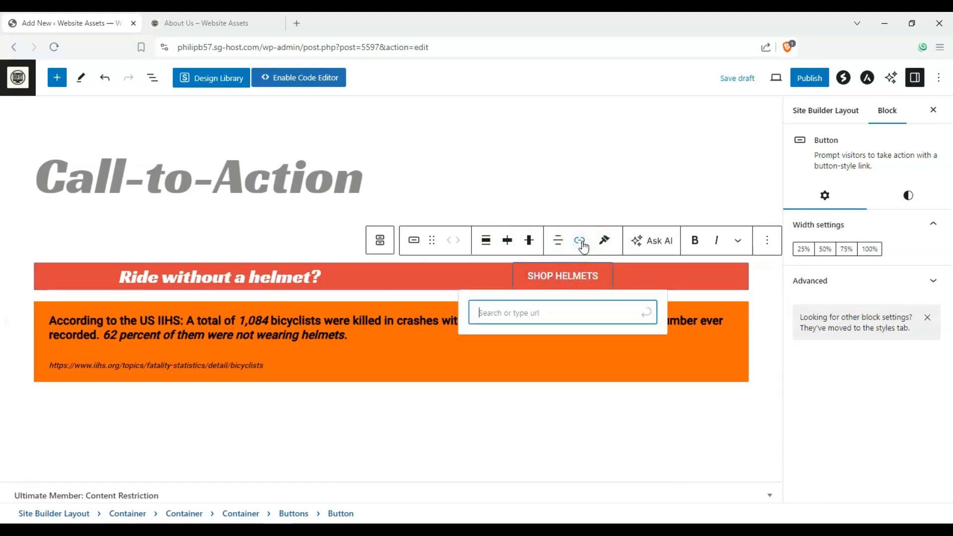
{"action": "type", "text": "https://philipb57.sg-host.com/product-category/accessories/"}
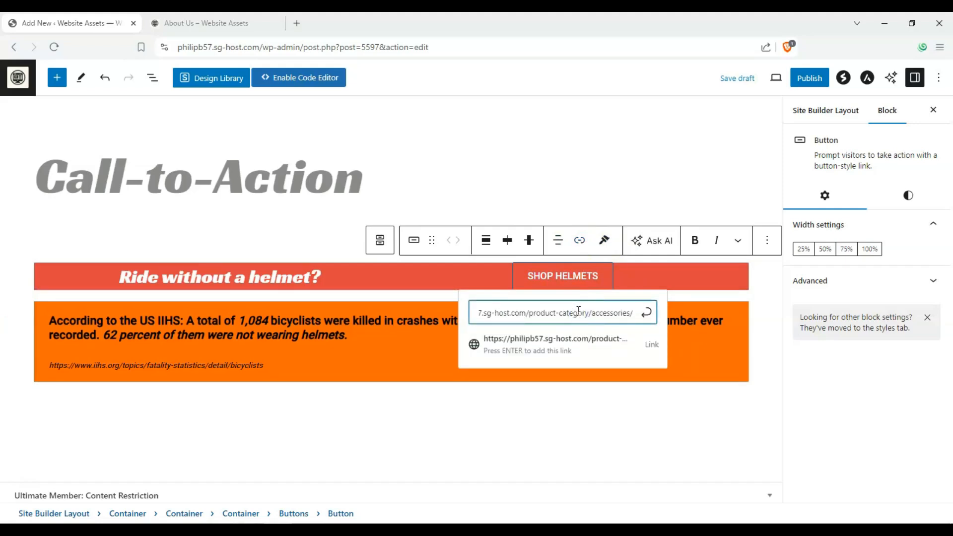
{"action": "key", "text": "Return"}
{"action": "left_click", "coordinate": [513, 442]}
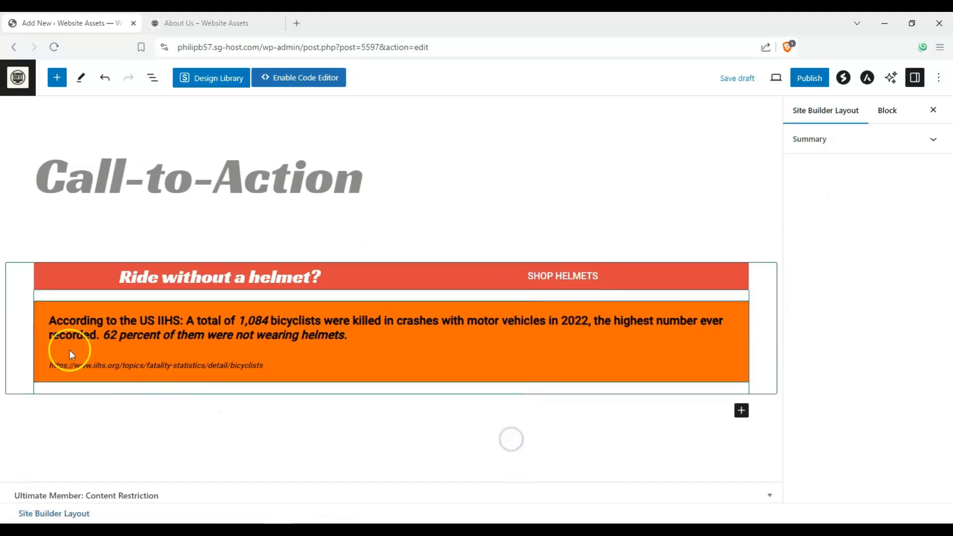
{"action": "left_click", "coordinate": [92, 431]}
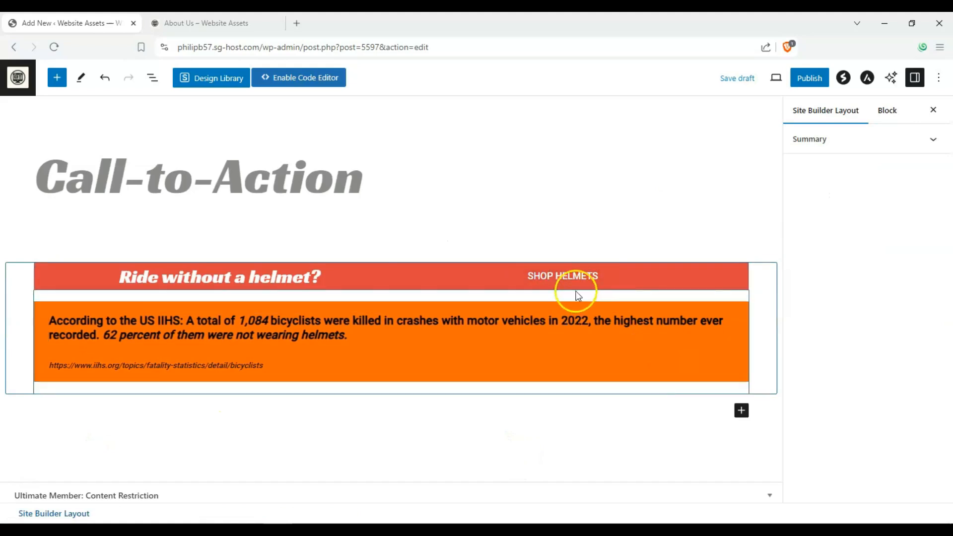
- Set the SHOP HELMETS button's background to the solid blue from the default palette
{"action": "left_click", "coordinate": [598, 282]}
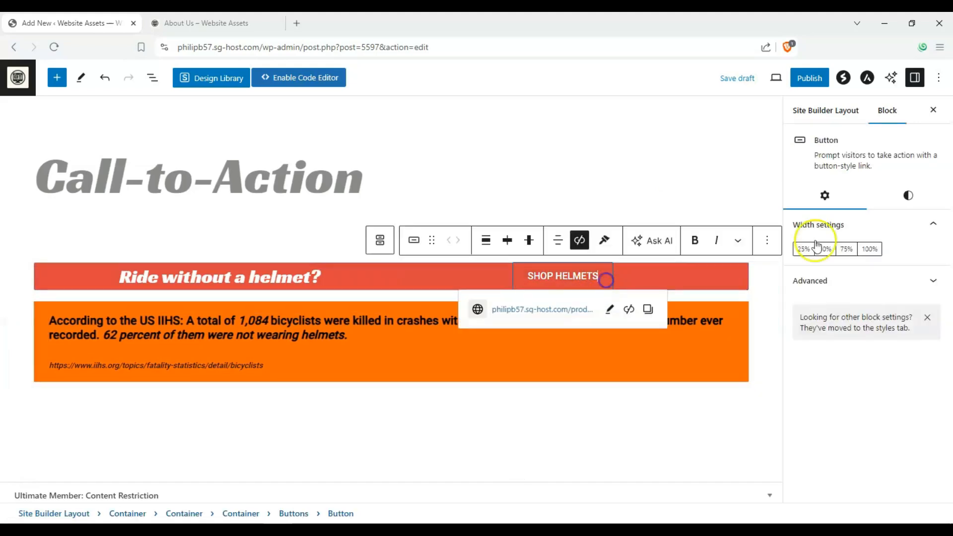
{"action": "left_click", "coordinate": [918, 202]}
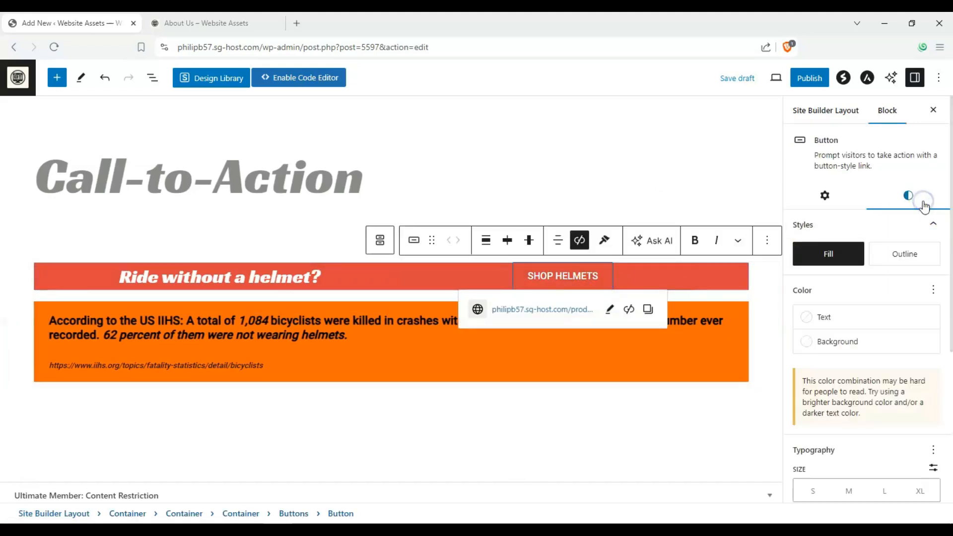
{"action": "left_click", "coordinate": [832, 341]}
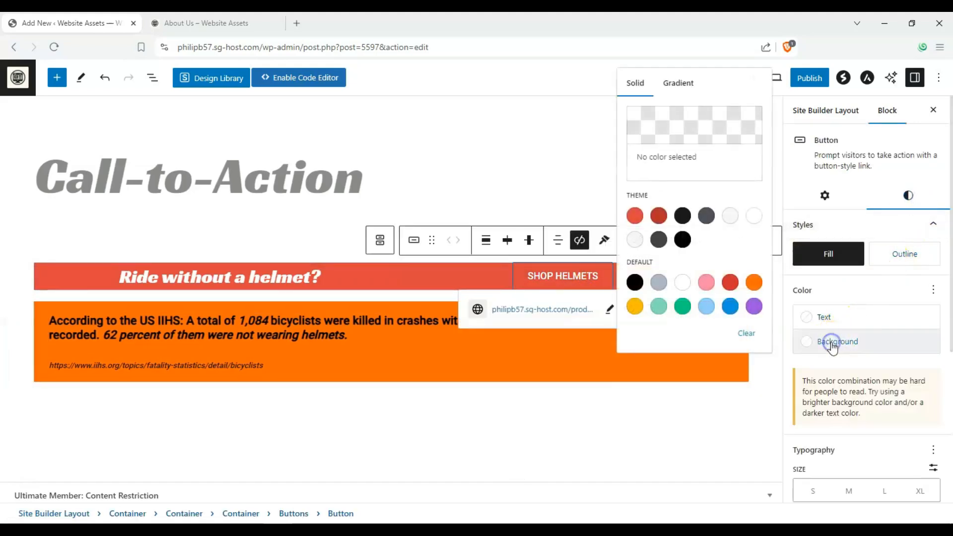
{"action": "left_click", "coordinate": [729, 306]}
{"action": "left_click", "coordinate": [598, 440]}
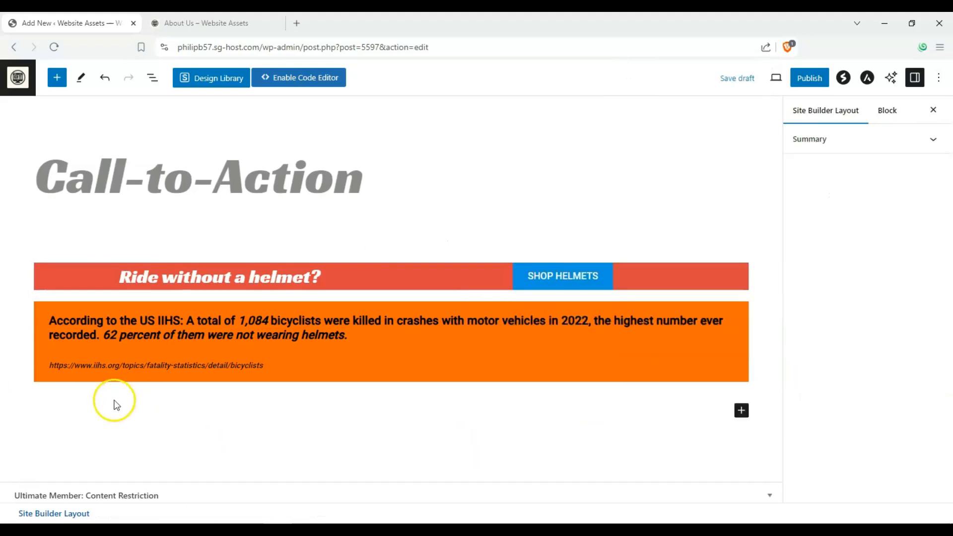
- Set the SHOP HELMETS button's width to 75%
{"action": "left_click", "coordinate": [604, 278]}
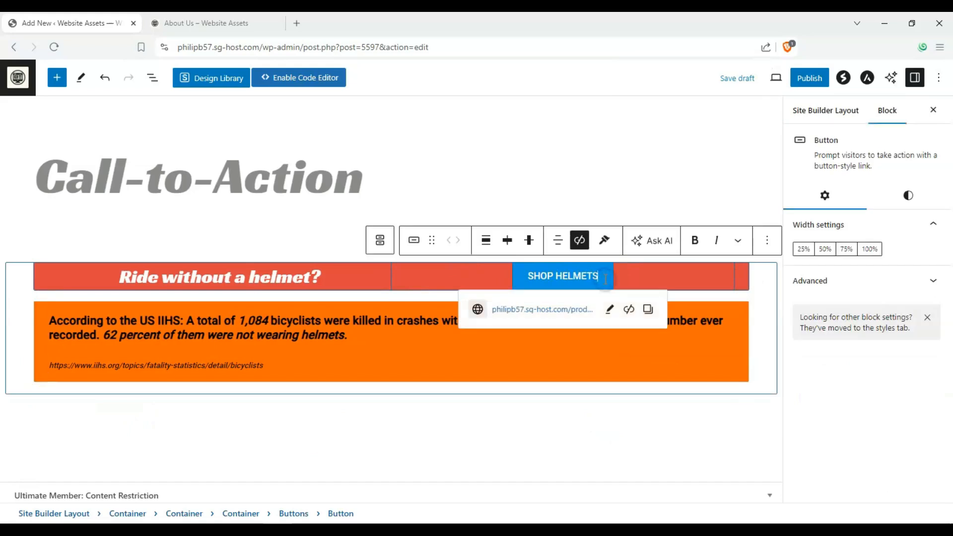
{"action": "left_click", "coordinate": [869, 249]}
{"action": "left_click", "coordinate": [847, 248]}
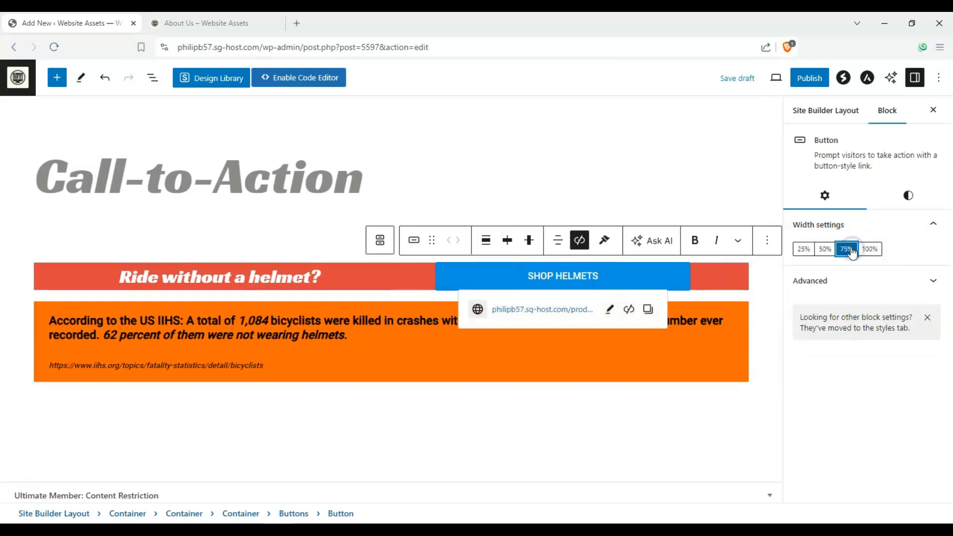
{"action": "left_click", "coordinate": [925, 280]}
{"action": "left_click", "coordinate": [924, 281]}
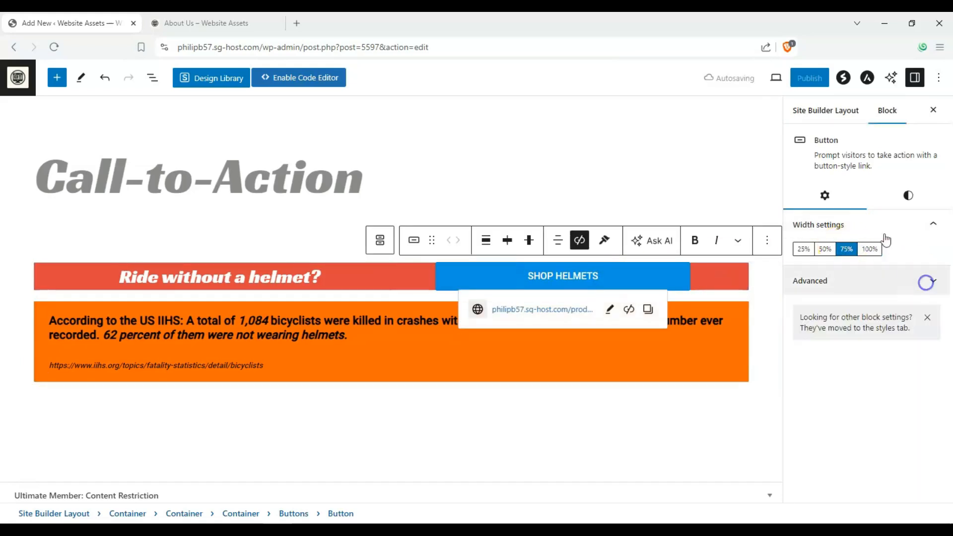
{"action": "left_click", "coordinate": [496, 458]}
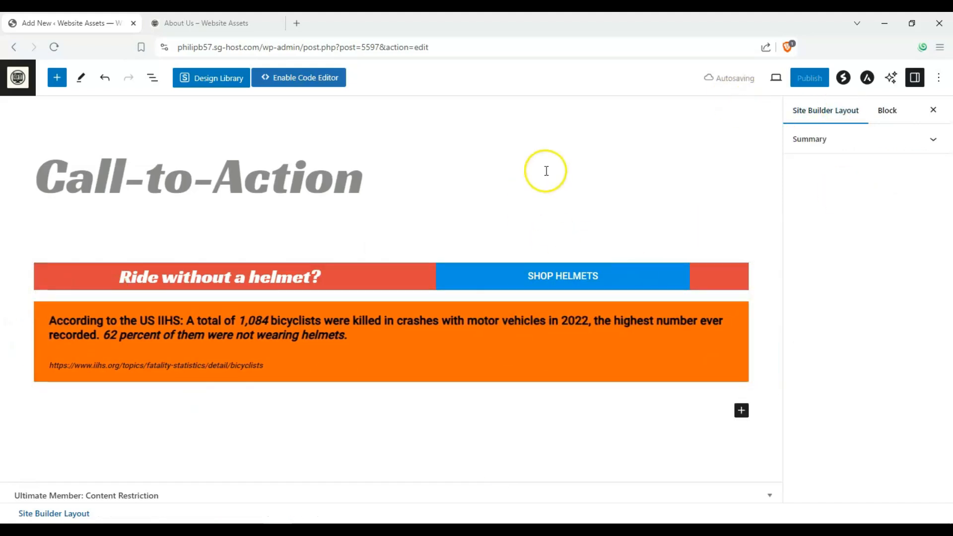
- Set the layout's location on posts and pages to appear after 5 blocks
{"action": "left_click", "coordinate": [866, 76]}
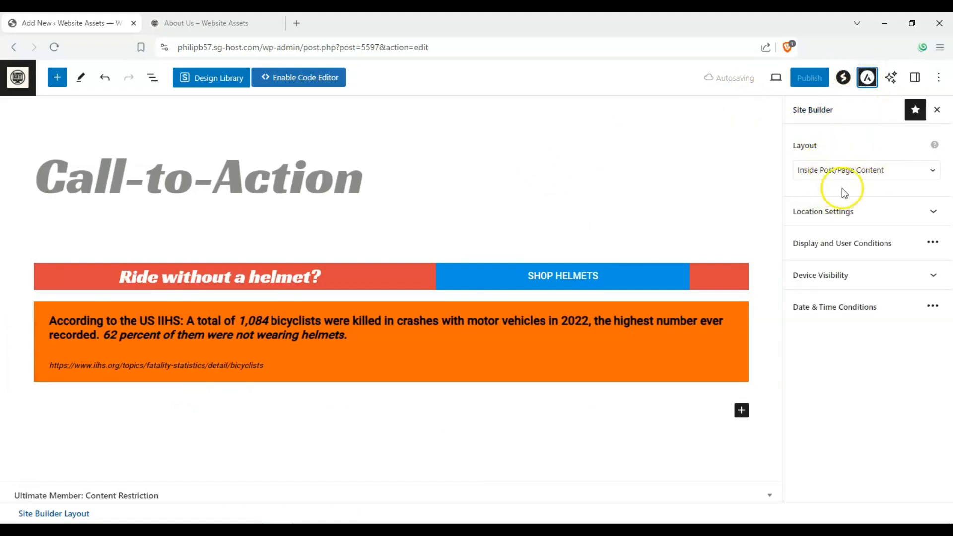
{"action": "left_click", "coordinate": [911, 214]}
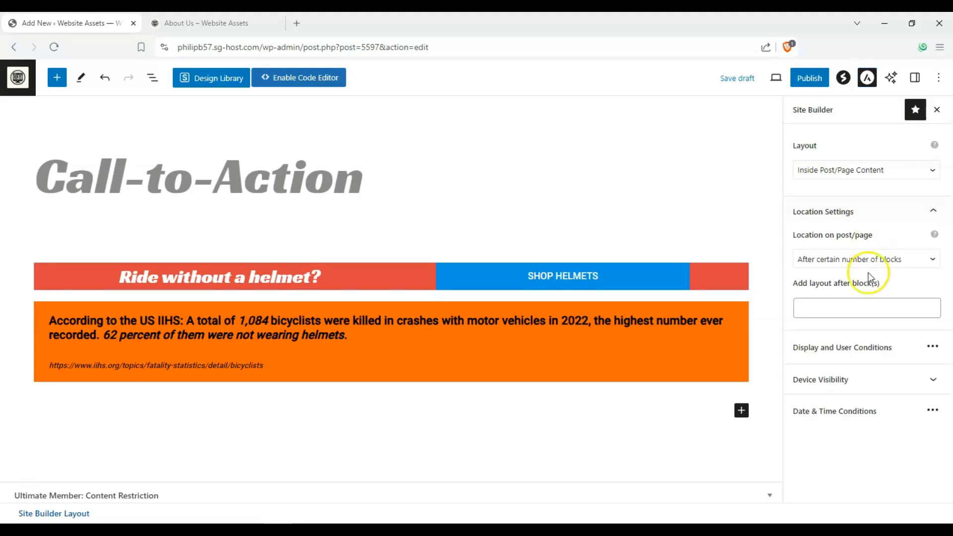
{"action": "left_click", "coordinate": [865, 302]}
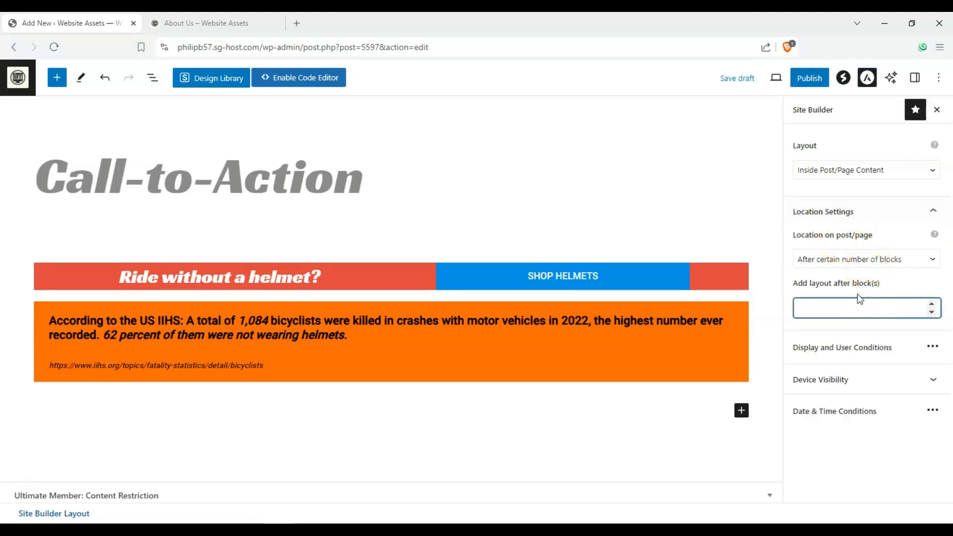
{"action": "type", "text": "3"}
{"action": "left_click_drag", "start_coordinate": [852, 307], "coordinate": [725, 310]}
{"action": "type", "text": "5"}
{"action": "left_click", "coordinate": [863, 329]}
- Set the display conditions to show the layout on the Entire Website for All users
{"action": "left_click", "coordinate": [933, 348]}
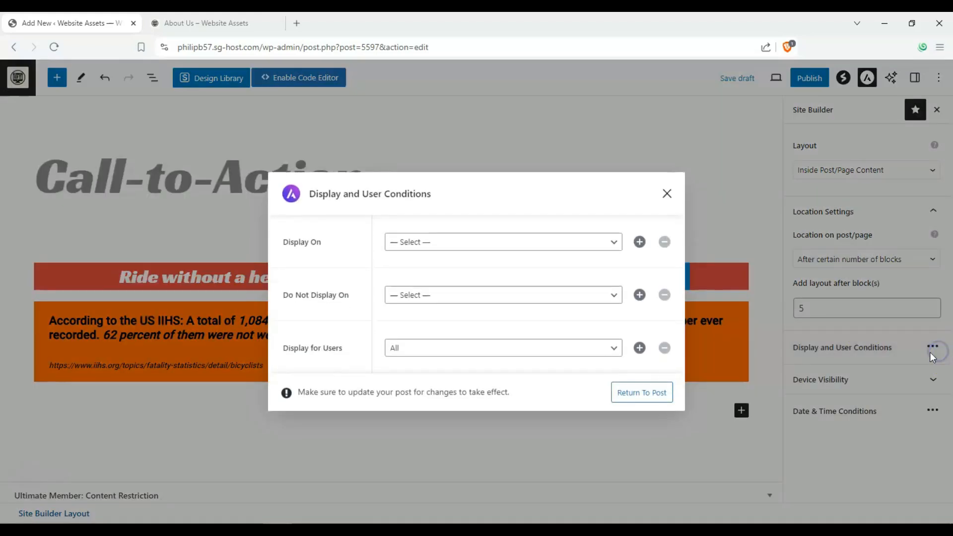
{"action": "left_click", "coordinate": [525, 242]}
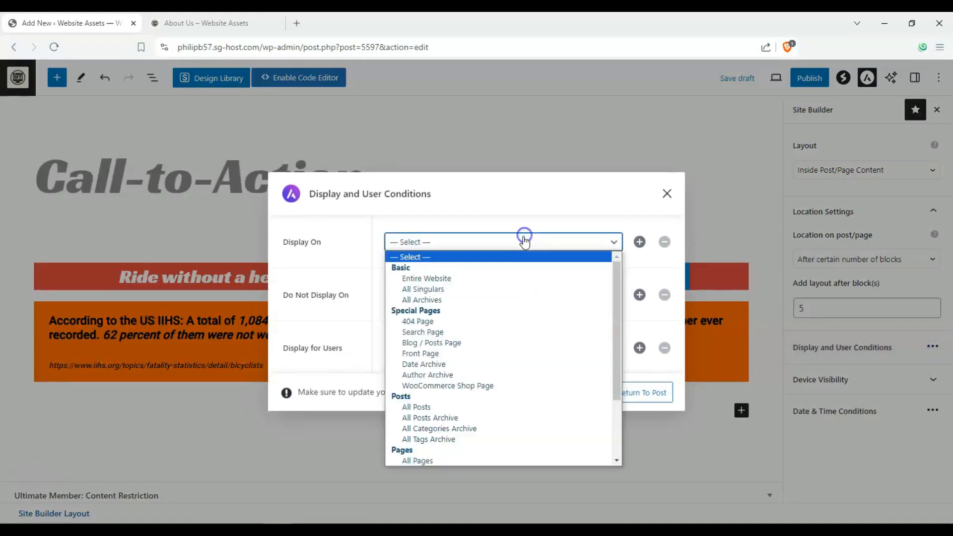
{"action": "left_click", "coordinate": [508, 277]}
{"action": "left_click", "coordinate": [503, 250]}
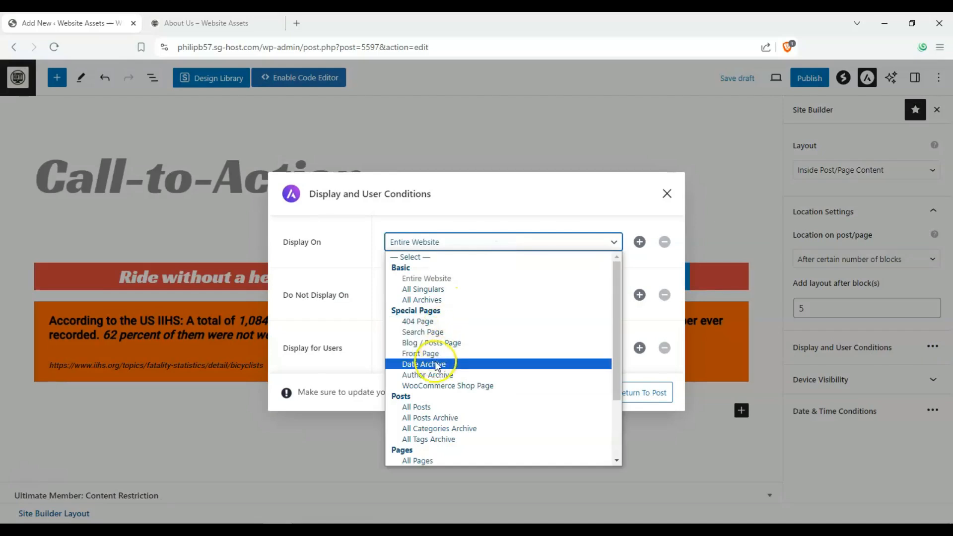
{"action": "left_click", "coordinate": [354, 262]}
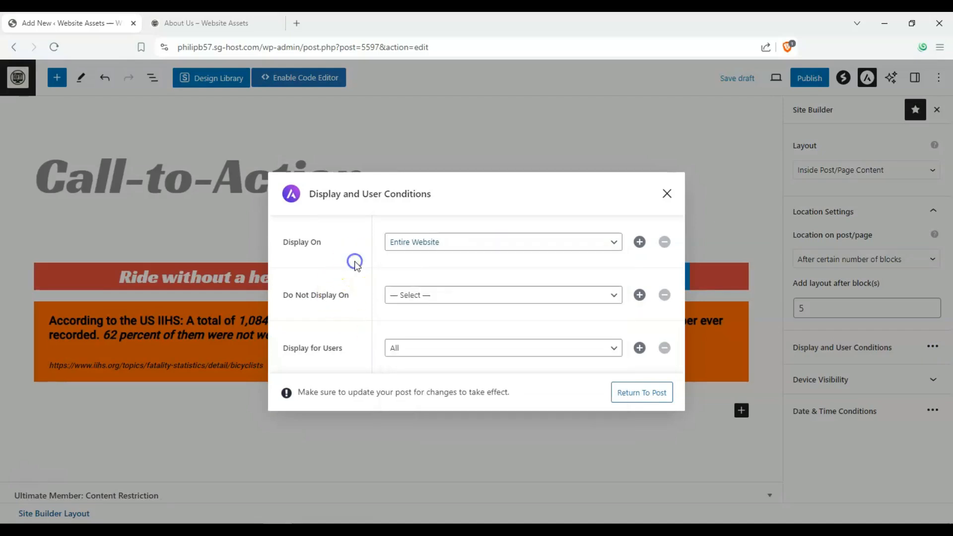
{"action": "left_click", "coordinate": [444, 347]}
{"action": "left_click", "coordinate": [429, 384]}
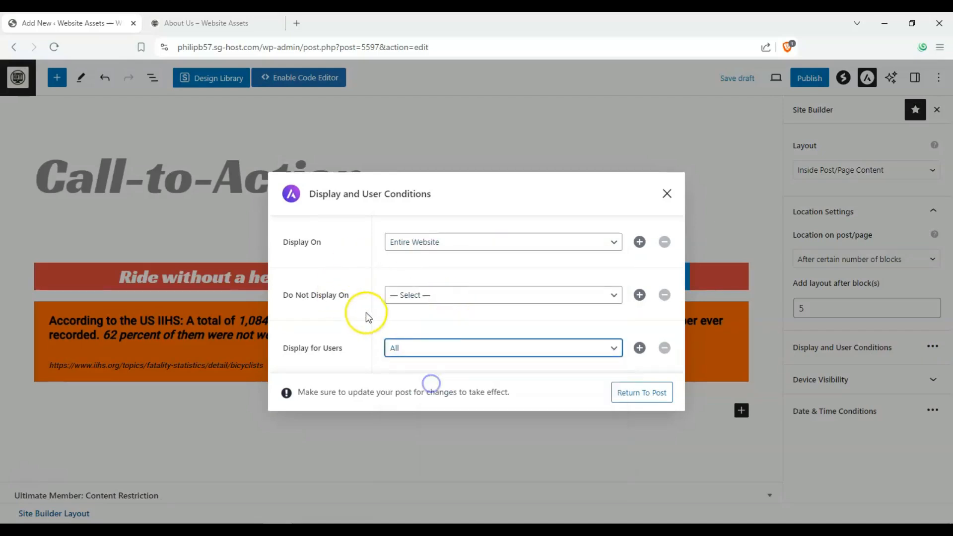
{"action": "left_click", "coordinate": [365, 311]}
{"action": "left_click", "coordinate": [667, 194]}
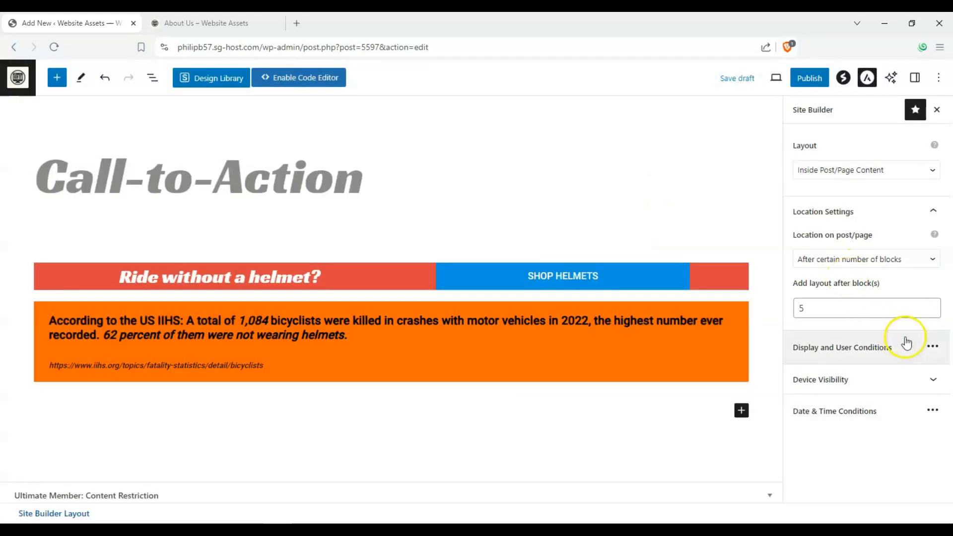
- Review the layout's device visibility options and its date and time conditions
{"action": "left_click", "coordinate": [932, 378]}
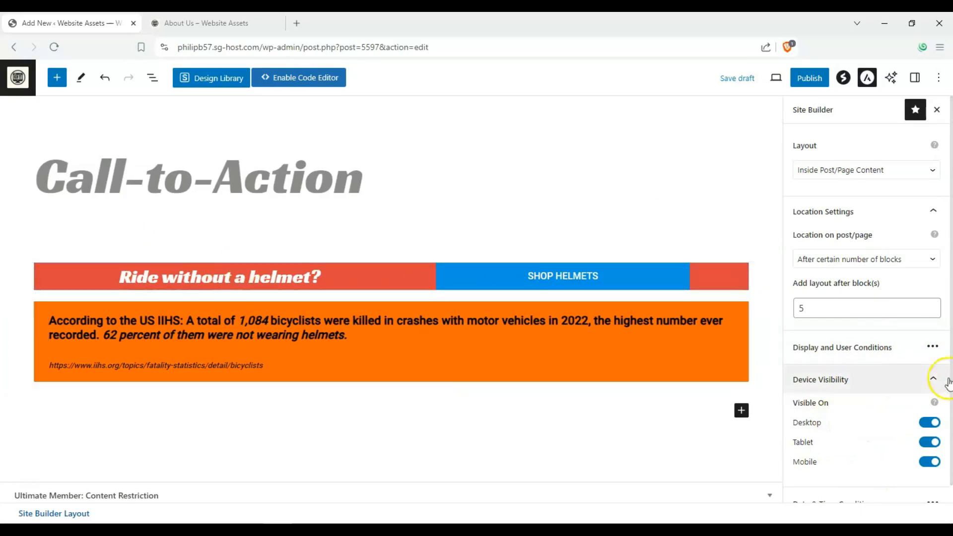
{"action": "left_click", "coordinate": [933, 381]}
{"action": "left_click", "coordinate": [934, 411]}
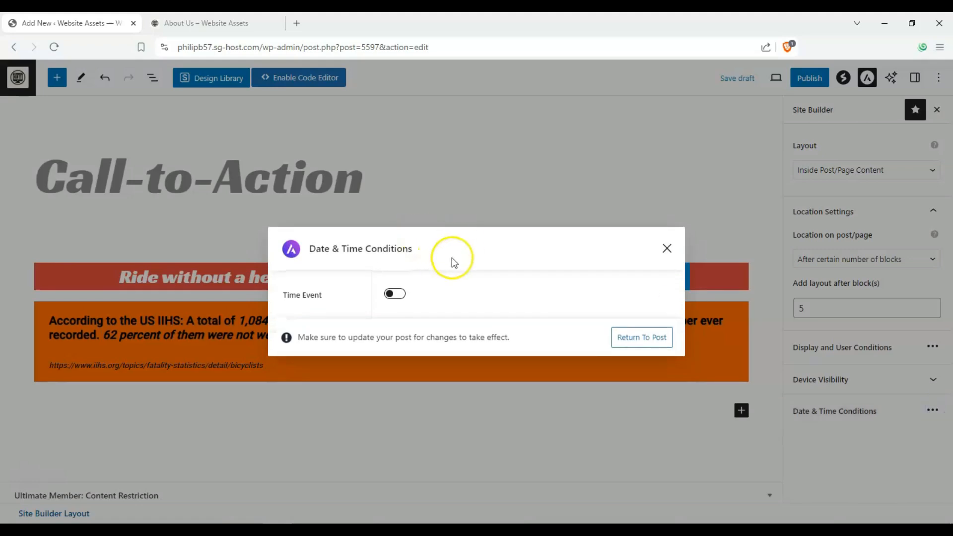
{"action": "left_click", "coordinate": [403, 293]}
{"action": "left_click", "coordinate": [398, 238]}
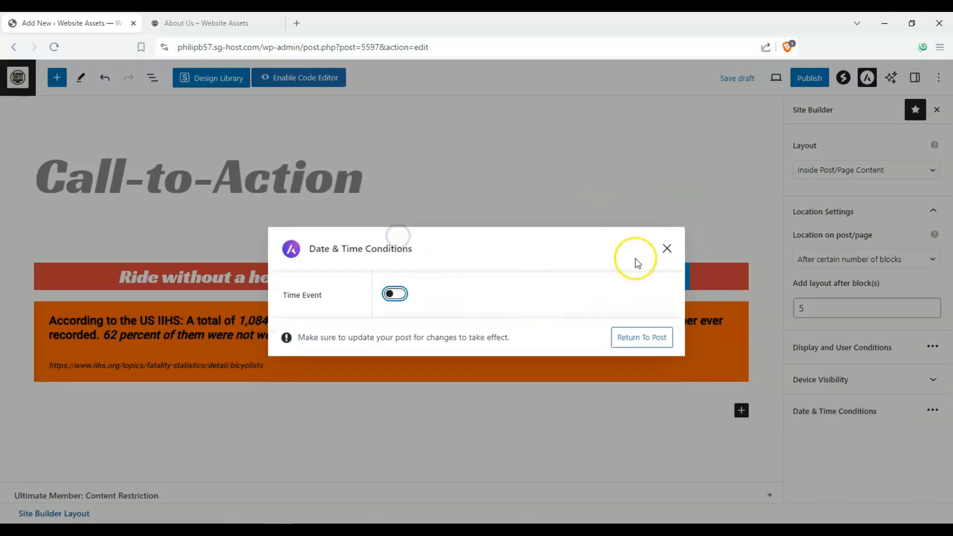
{"action": "left_click", "coordinate": [663, 249]}
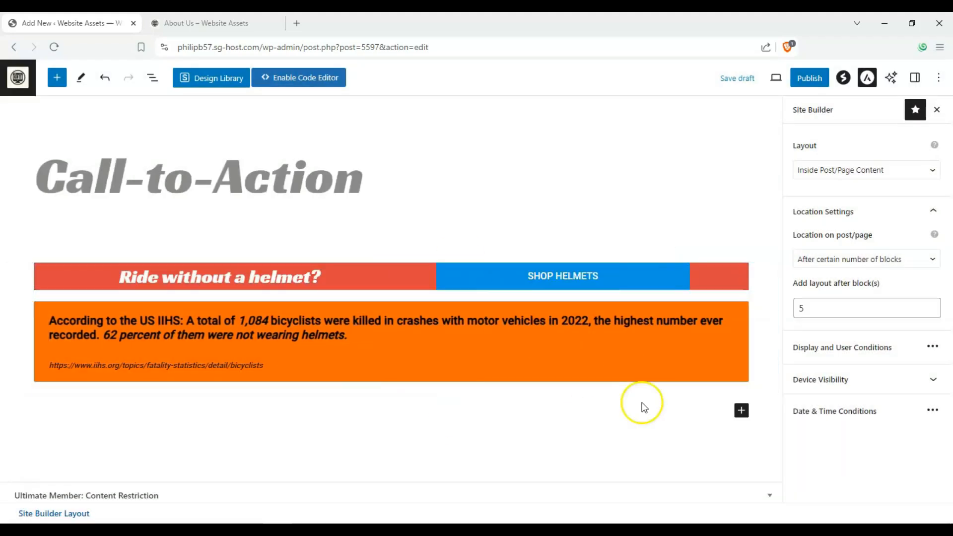
- Publish the Call-to-Action layout
{"action": "left_click", "coordinate": [819, 82]}
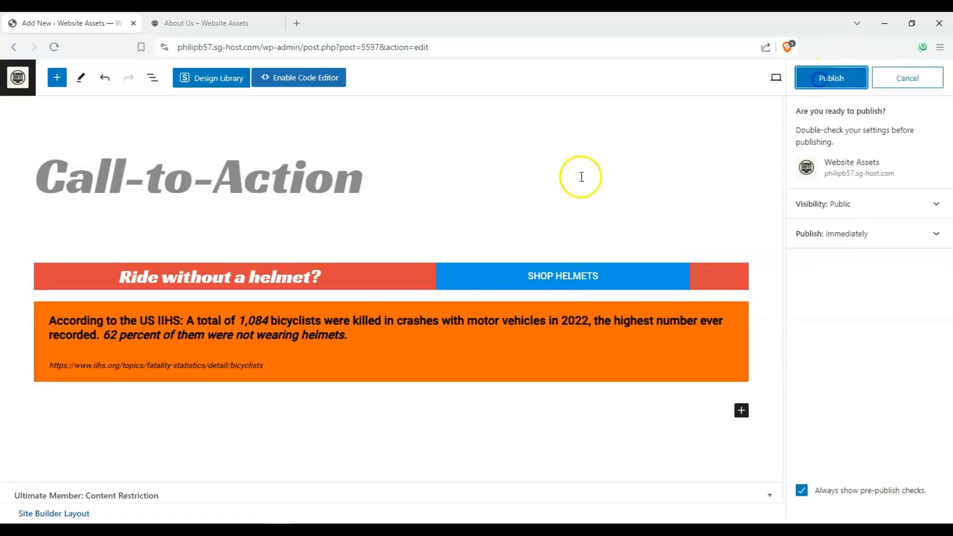
{"action": "left_click", "coordinate": [830, 76]}
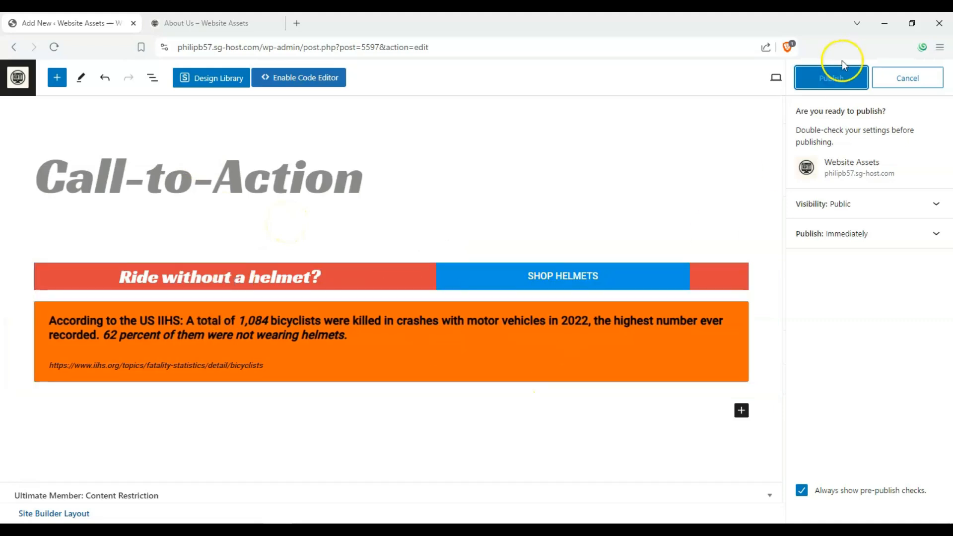
{"action": "left_click", "coordinate": [835, 110]}
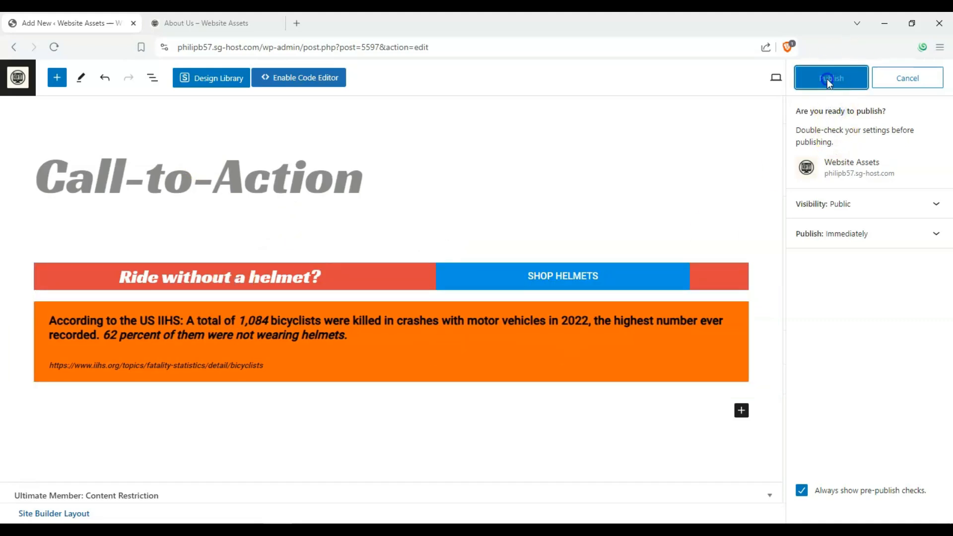
{"action": "left_click", "coordinate": [827, 79]}
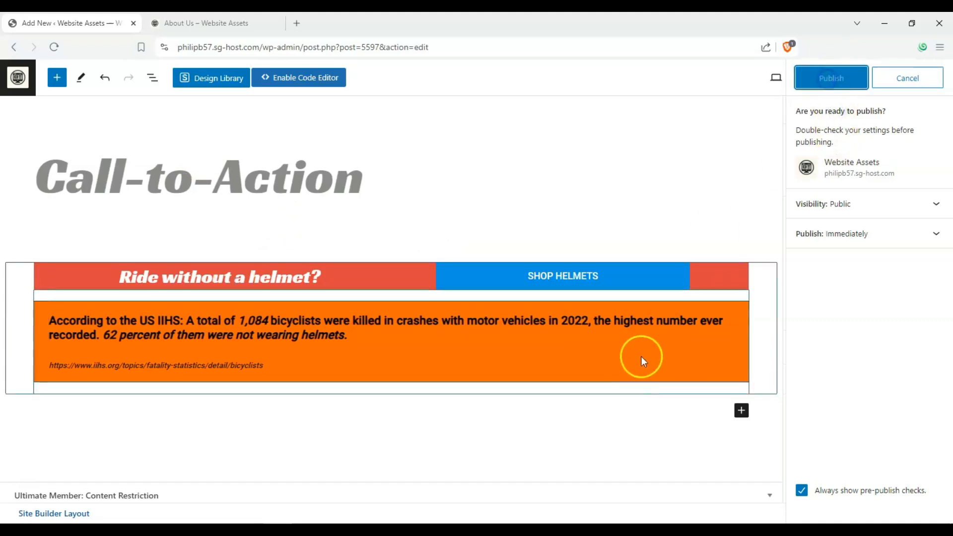
{"action": "left_click", "coordinate": [796, 498]}
{"action": "left_click", "coordinate": [818, 83]}
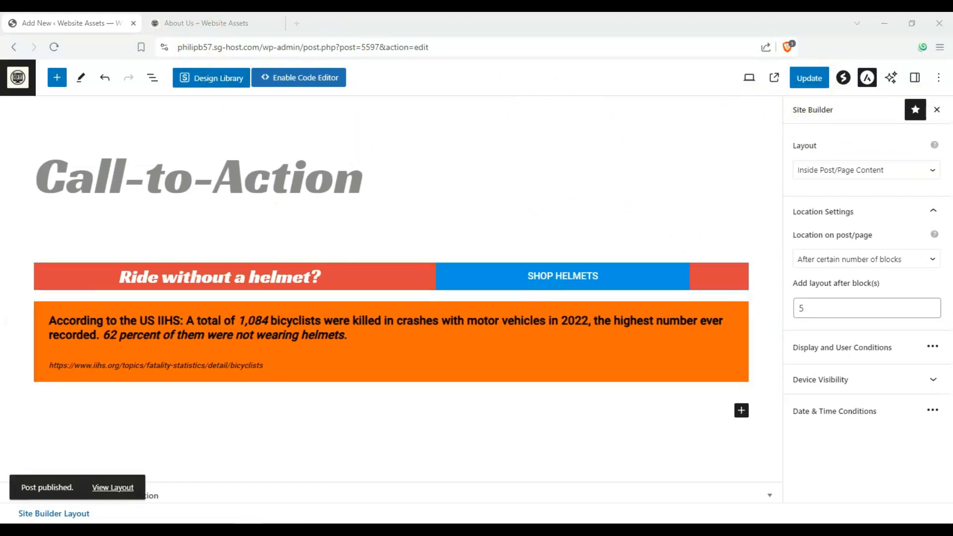
- Reload the About Us page and check where the helmet call-to-action appears among its sections
{"action": "left_click", "coordinate": [196, 24]}
{"action": "left_click", "coordinate": [54, 47]}
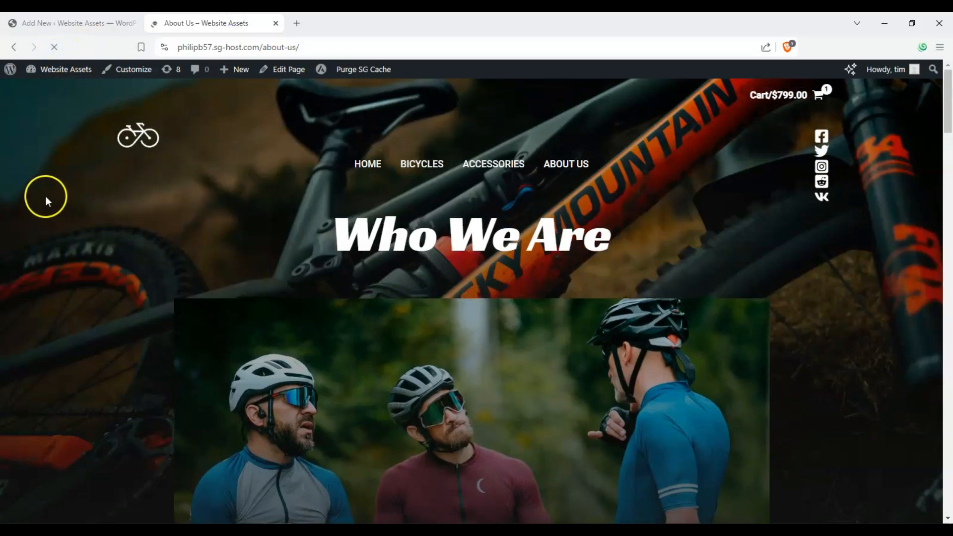
{"action": "scroll", "coordinate": [46, 192], "scroll_direction": "down", "scroll_amount": 9}
{"action": "scroll", "coordinate": [64, 177], "scroll_direction": "down", "scroll_amount": 15}
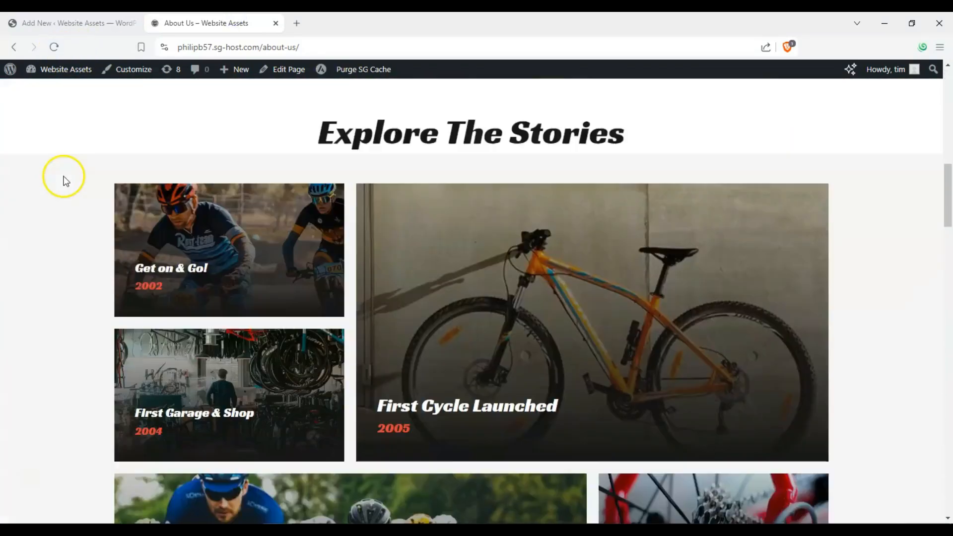
{"action": "scroll", "coordinate": [61, 175], "scroll_direction": "down", "scroll_amount": 5}
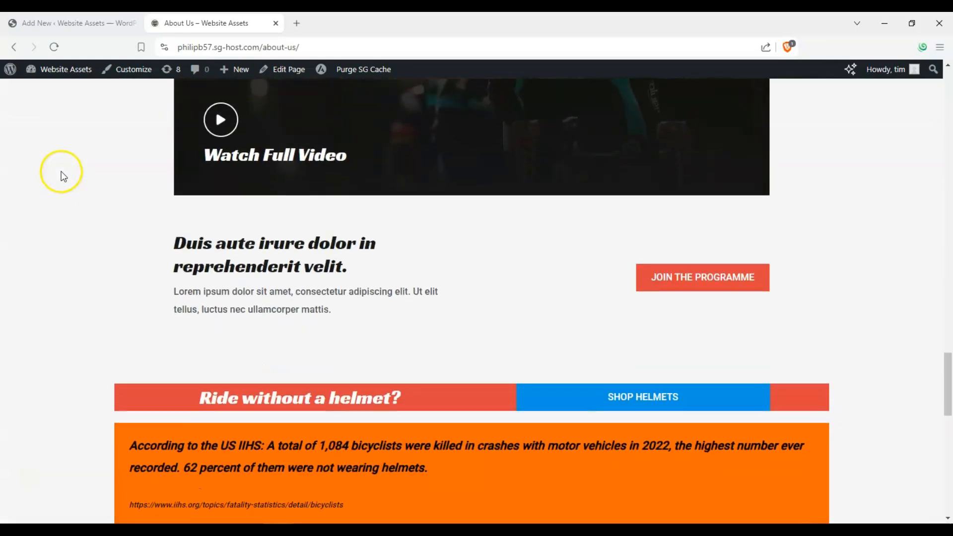
{"action": "left_click_drag", "start_coordinate": [946, 392], "coordinate": [949, 148]}
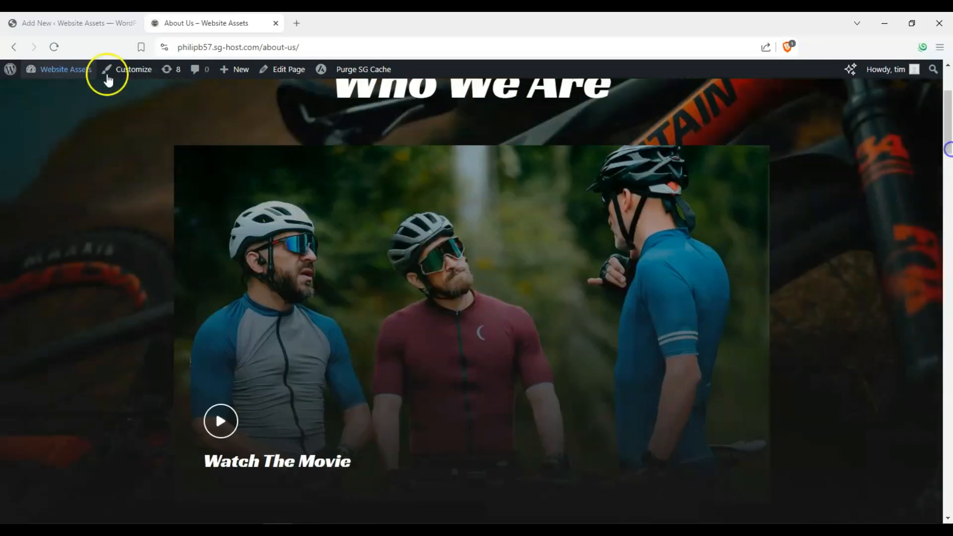
{"action": "left_click", "coordinate": [89, 23]}
{"action": "left_click", "coordinate": [234, 29]}
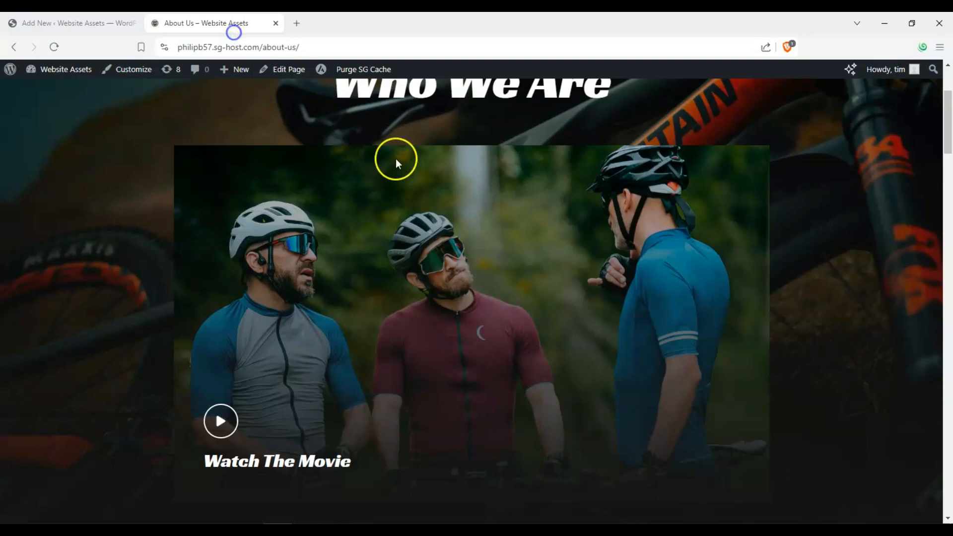
{"action": "left_click_drag", "start_coordinate": [948, 124], "coordinate": [948, 400]}
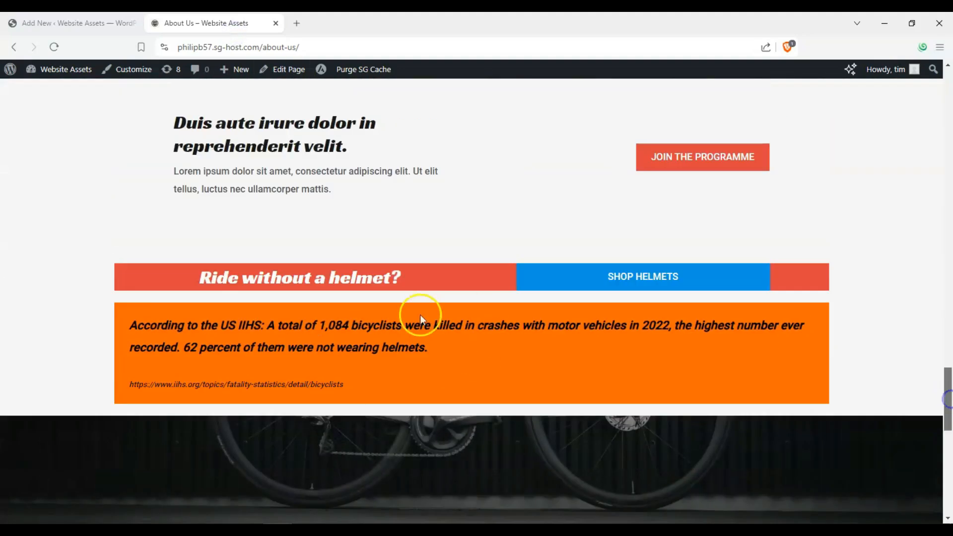
- Change the number of blocks after which the Call-to-Action layout is inserted and update the layout
{"action": "left_click", "coordinate": [97, 28]}
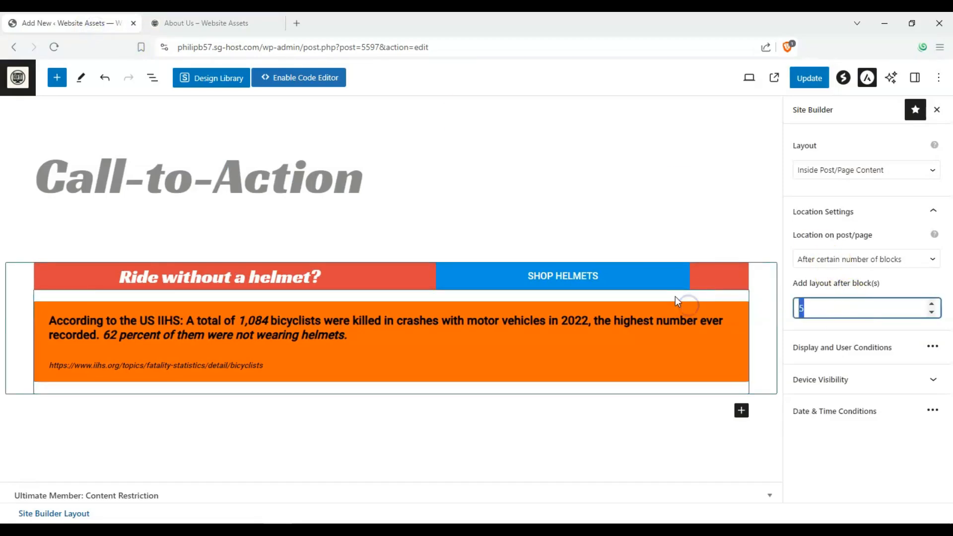
{"action": "left_click", "coordinate": [806, 79]}
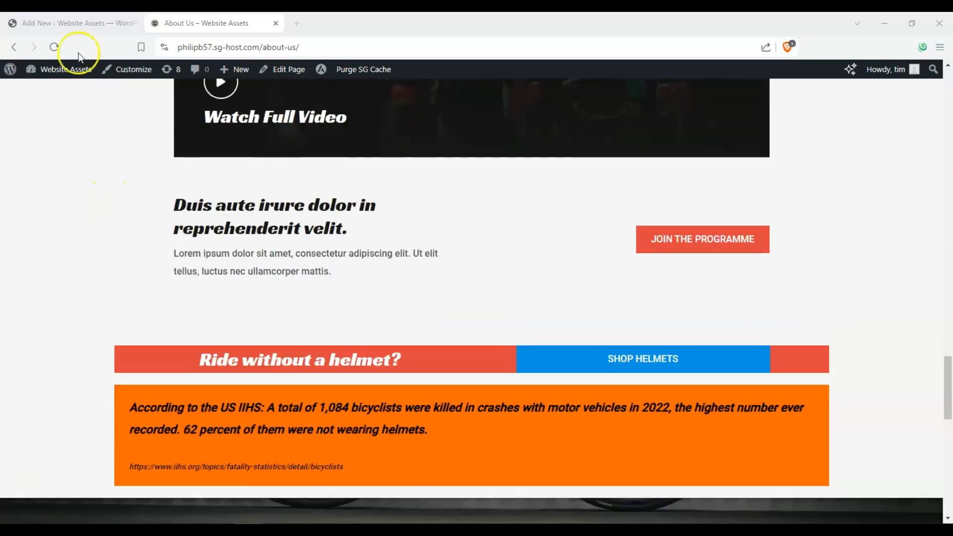
- Reload the About Us page and examine the call-to-action's placement after the location change
{"action": "left_click", "coordinate": [56, 47]}
{"action": "scroll", "coordinate": [254, 270], "scroll_direction": "up", "scroll_amount": 7}
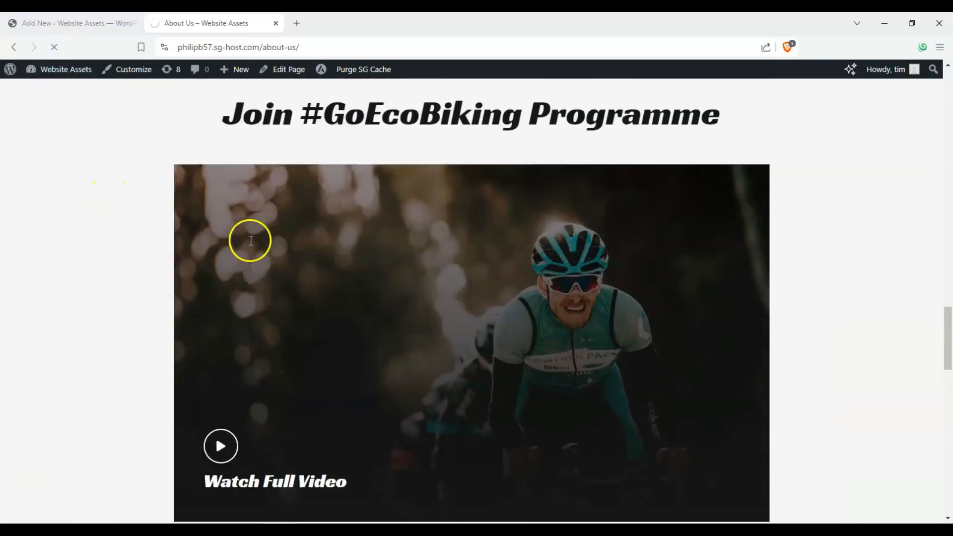
{"action": "scroll", "coordinate": [239, 238], "scroll_direction": "up", "scroll_amount": 15}
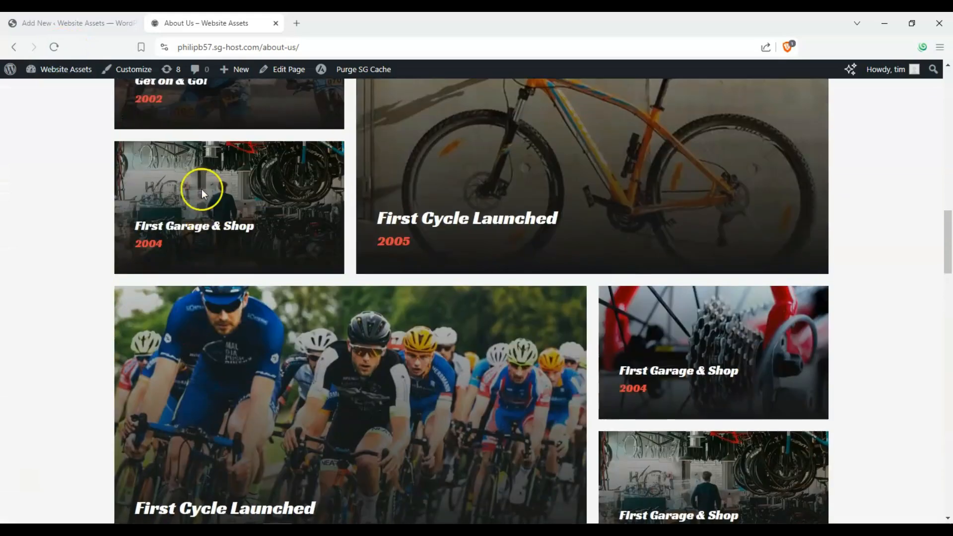
{"action": "scroll", "coordinate": [202, 189], "scroll_direction": "up", "scroll_amount": 12}
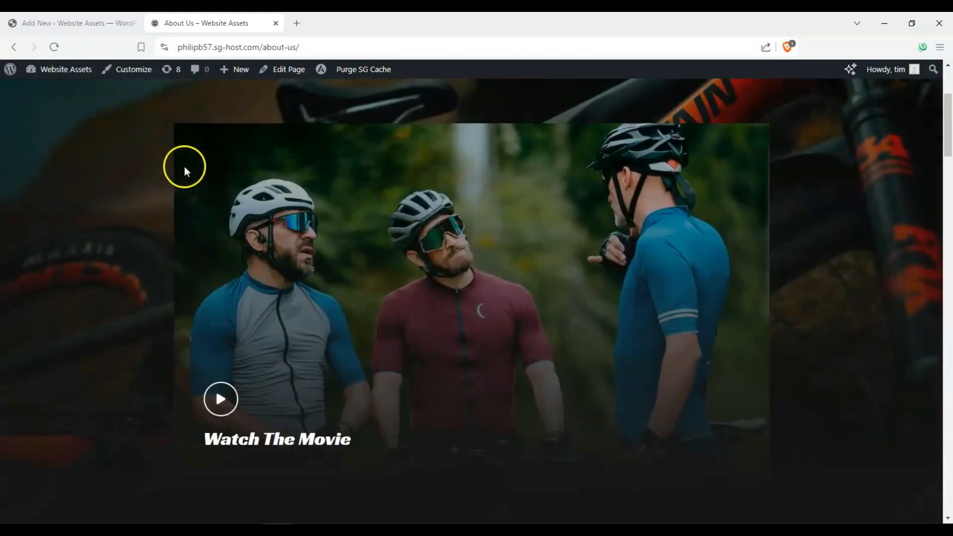
{"action": "scroll", "coordinate": [187, 167], "scroll_direction": "up", "scroll_amount": 2}
{"action": "scroll", "coordinate": [214, 175], "scroll_direction": "down", "scroll_amount": 9}
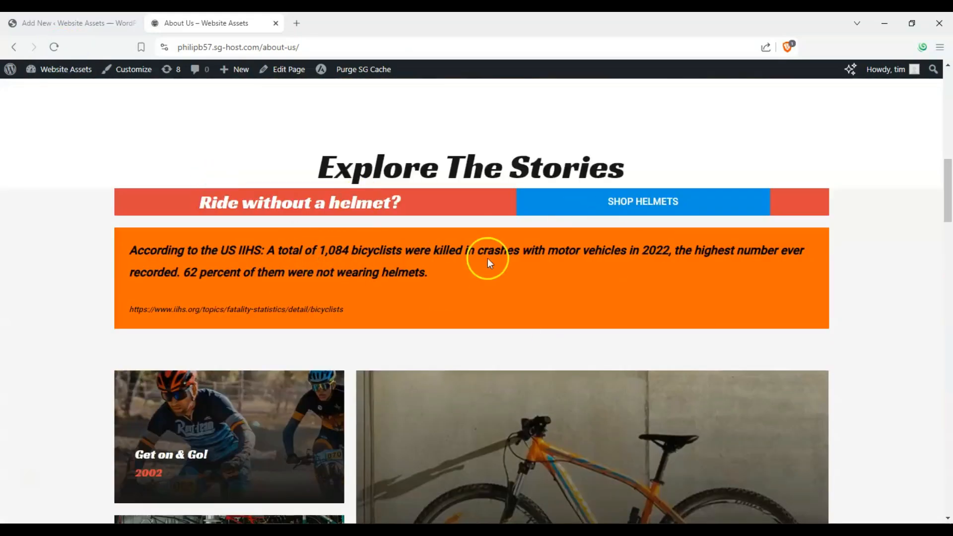
{"action": "scroll", "coordinate": [192, 208], "scroll_direction": "up", "scroll_amount": 10}
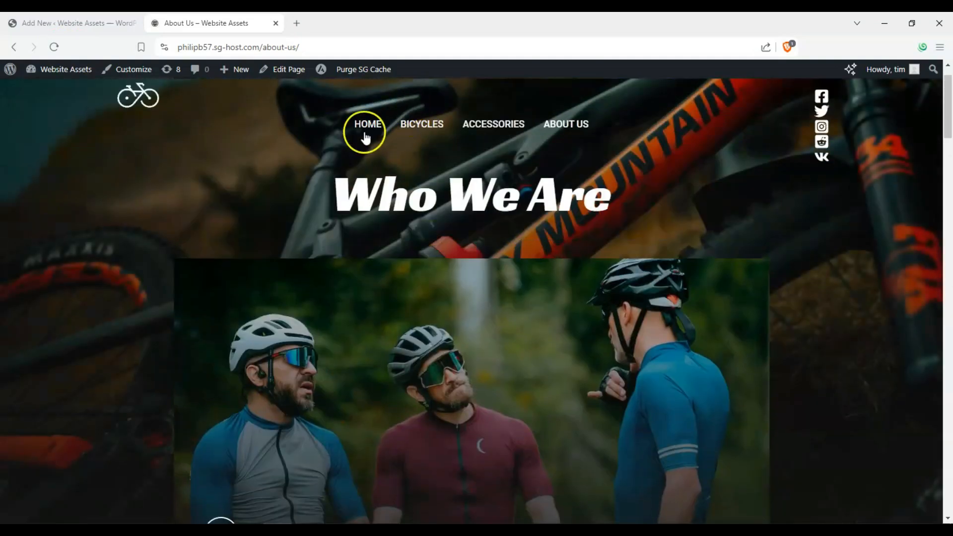
- Open the site's Home page and check where the helmet call-to-action appears
{"action": "left_click", "coordinate": [365, 128]}
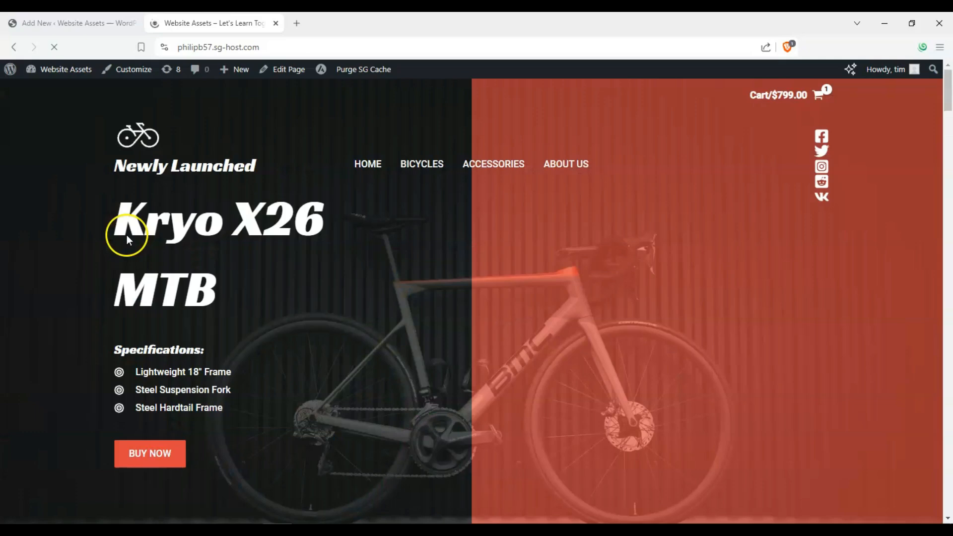
{"action": "scroll", "coordinate": [122, 238], "scroll_direction": "down", "scroll_amount": 10}
{"action": "scroll", "coordinate": [94, 240], "scroll_direction": "down", "scroll_amount": 1}
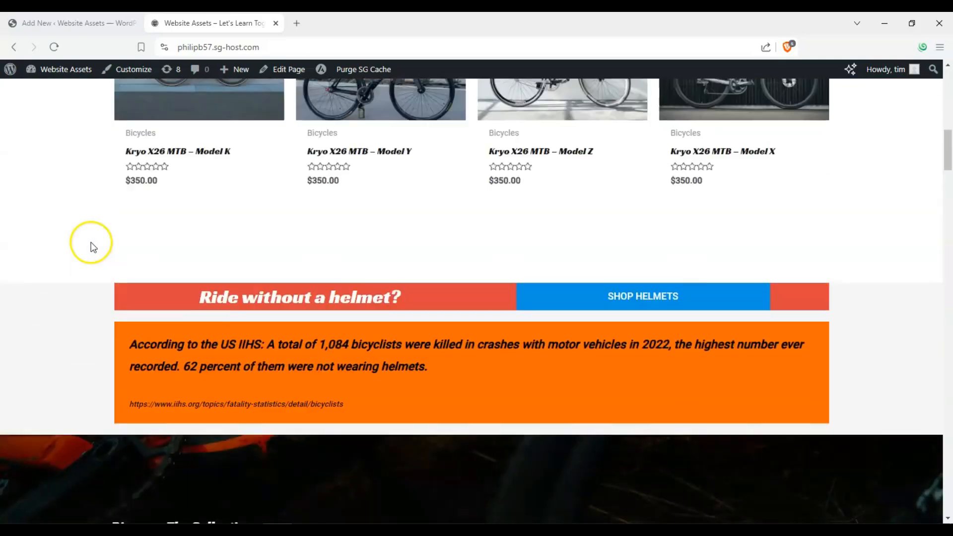
{"action": "scroll", "coordinate": [242, 257], "scroll_direction": "up", "scroll_amount": 10}
{"action": "scroll", "coordinate": [357, 228], "scroll_direction": "down", "scroll_amount": 6}
{"action": "scroll", "coordinate": [359, 208], "scroll_direction": "down", "scroll_amount": 5}
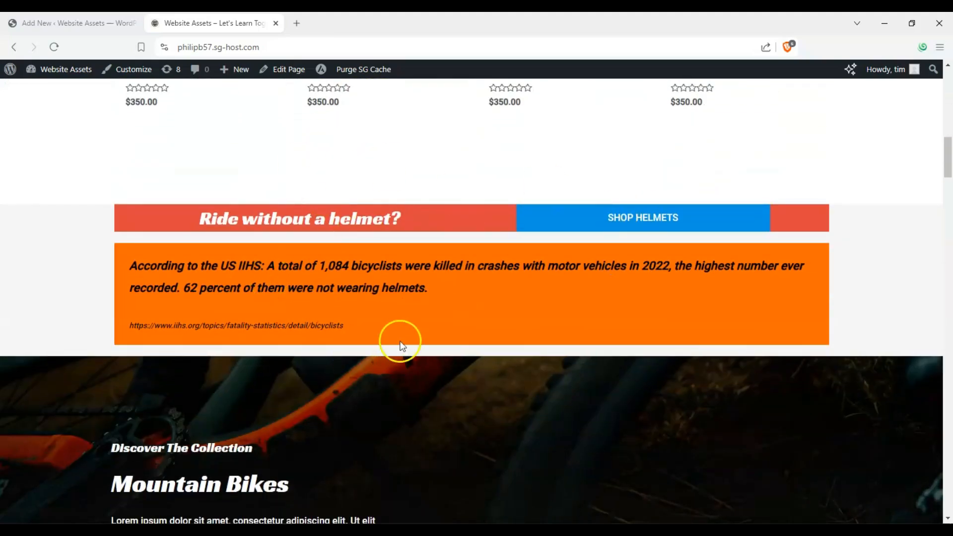
{"action": "scroll", "coordinate": [399, 260], "scroll_direction": "up", "scroll_amount": 10}
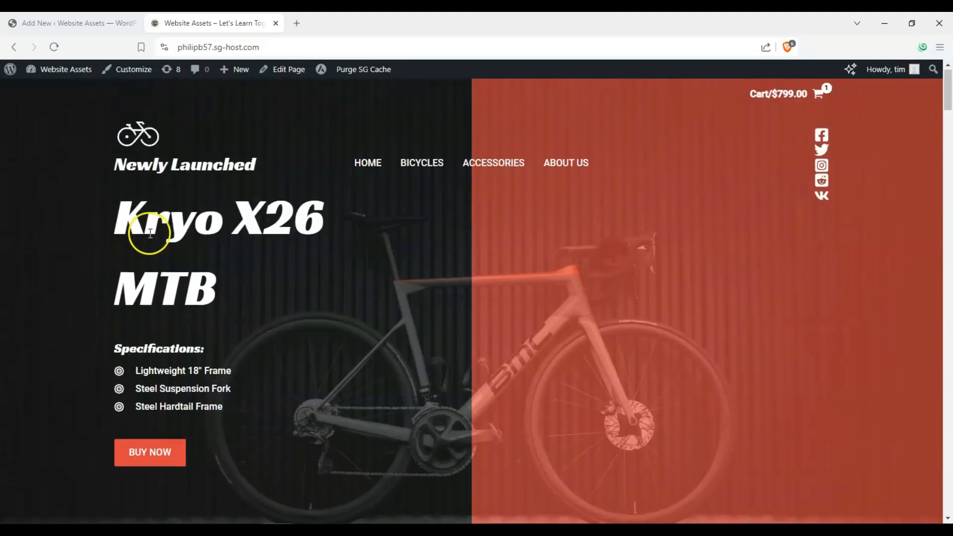
- Examine where the helmet call-to-action sits on the Home page relative to the New Arrivals products and the section below
{"action": "scroll", "coordinate": [149, 144], "scroll_direction": "down", "scroll_amount": 3}
{"action": "scroll", "coordinate": [70, 144], "scroll_direction": "up", "scroll_amount": 3}
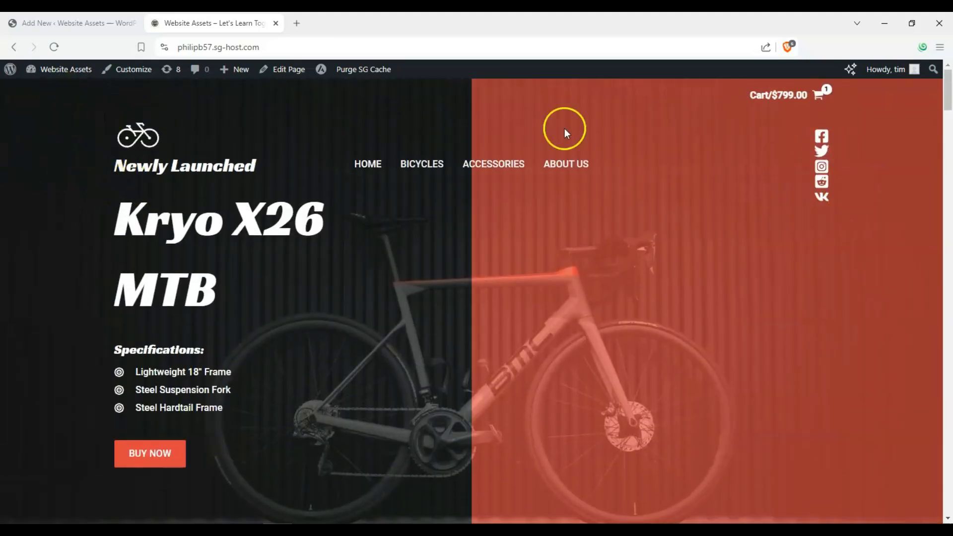
{"action": "left_click_drag", "start_coordinate": [950, 121], "coordinate": [949, 158]}
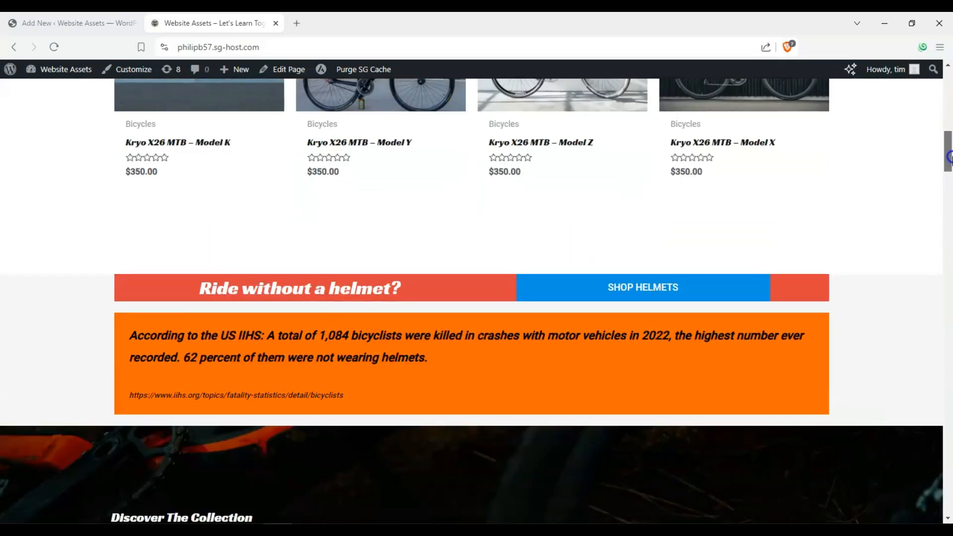
{"action": "scroll", "coordinate": [20, 214], "scroll_direction": "up", "scroll_amount": 4}
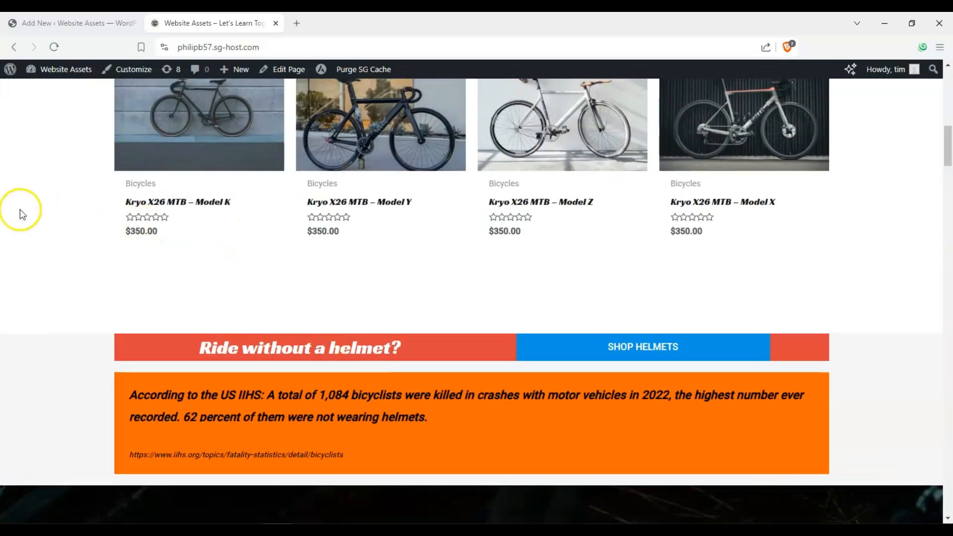
{"action": "scroll", "coordinate": [31, 272], "scroll_direction": "up", "scroll_amount": 7}
{"action": "scroll", "coordinate": [29, 276], "scroll_direction": "down", "scroll_amount": 13}
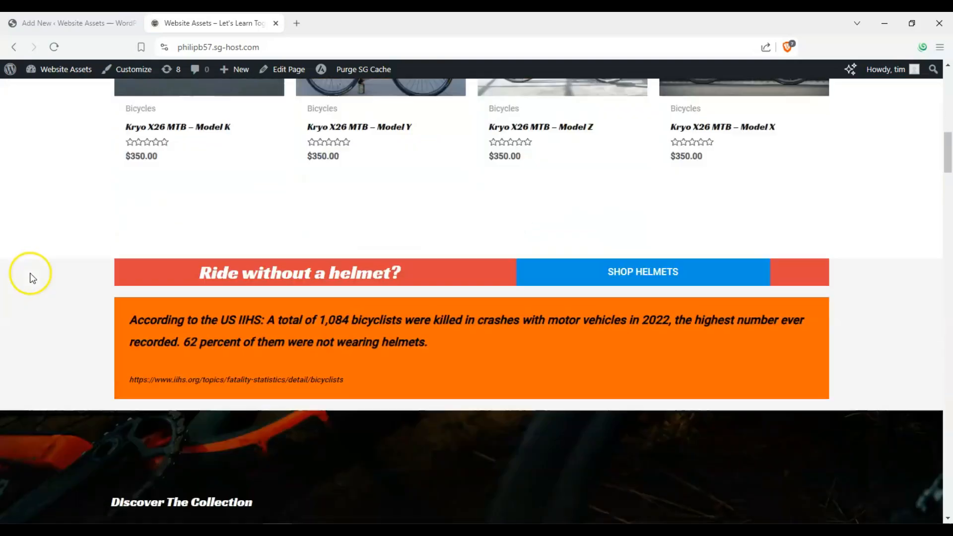
- Review the available post/page location options in the Call-to-Action layout's Location Settings, leaving the selection as it is
{"action": "left_click", "coordinate": [22, 23]}
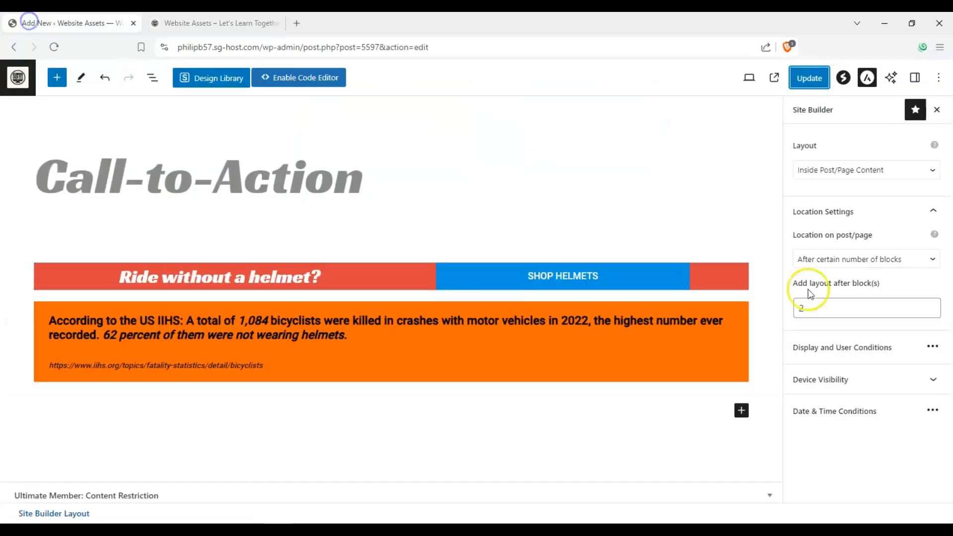
{"action": "left_click", "coordinate": [892, 259]}
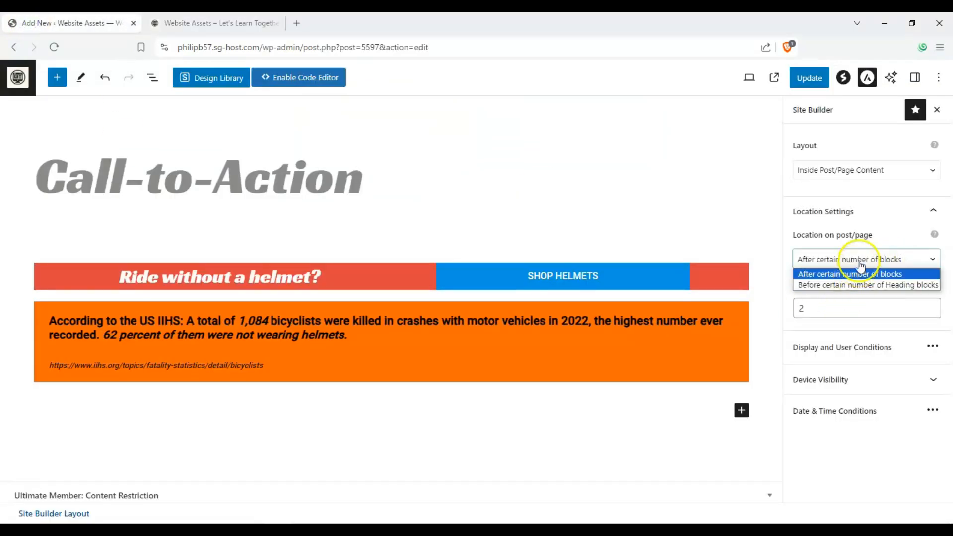
{"action": "left_click", "coordinate": [854, 259]}
- Return to the Home page and compare the call-to-action's placement with the New Arrivals and Mountain Bikes sections around it
{"action": "left_click", "coordinate": [203, 22]}
{"action": "scroll", "coordinate": [6, 224], "scroll_direction": "up", "scroll_amount": 5}
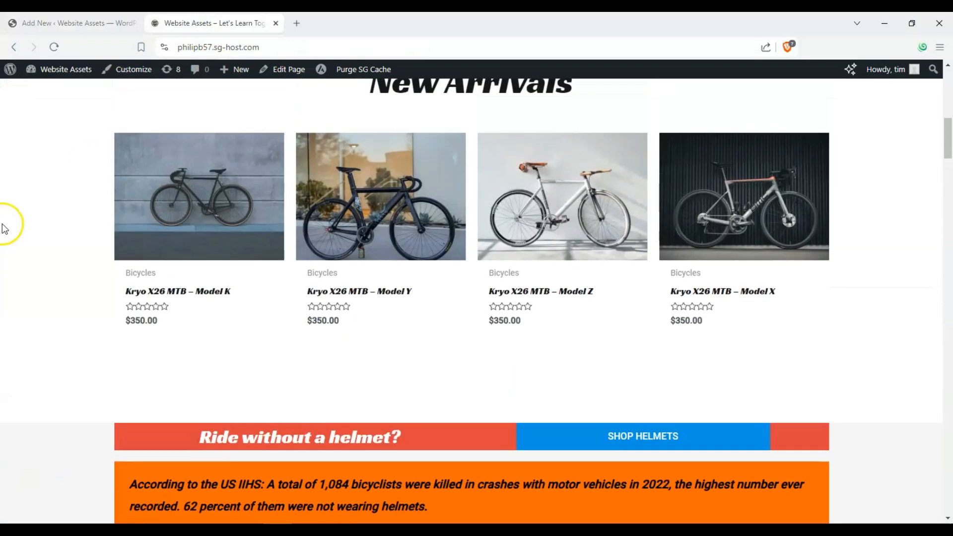
{"action": "scroll", "coordinate": [9, 219], "scroll_direction": "down", "scroll_amount": 4}
{"action": "scroll", "coordinate": [8, 219], "scroll_direction": "down", "scroll_amount": 5}
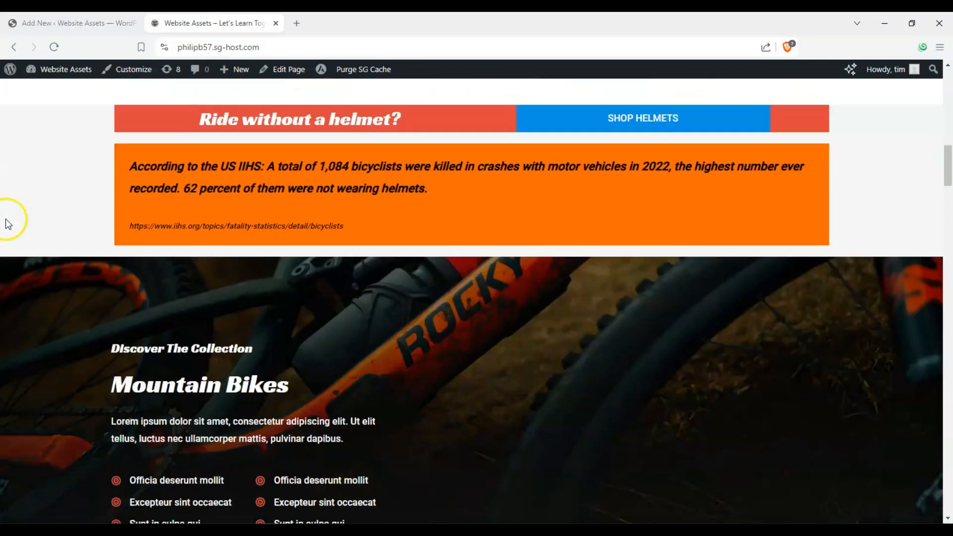
{"action": "scroll", "coordinate": [6, 221], "scroll_direction": "up", "scroll_amount": 4}
{"action": "scroll", "coordinate": [7, 225], "scroll_direction": "up", "scroll_amount": 2}
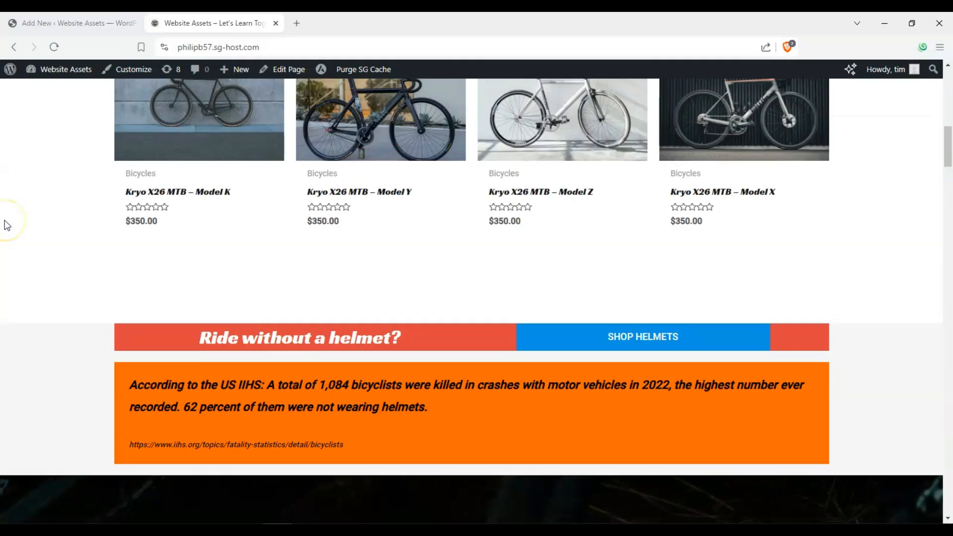